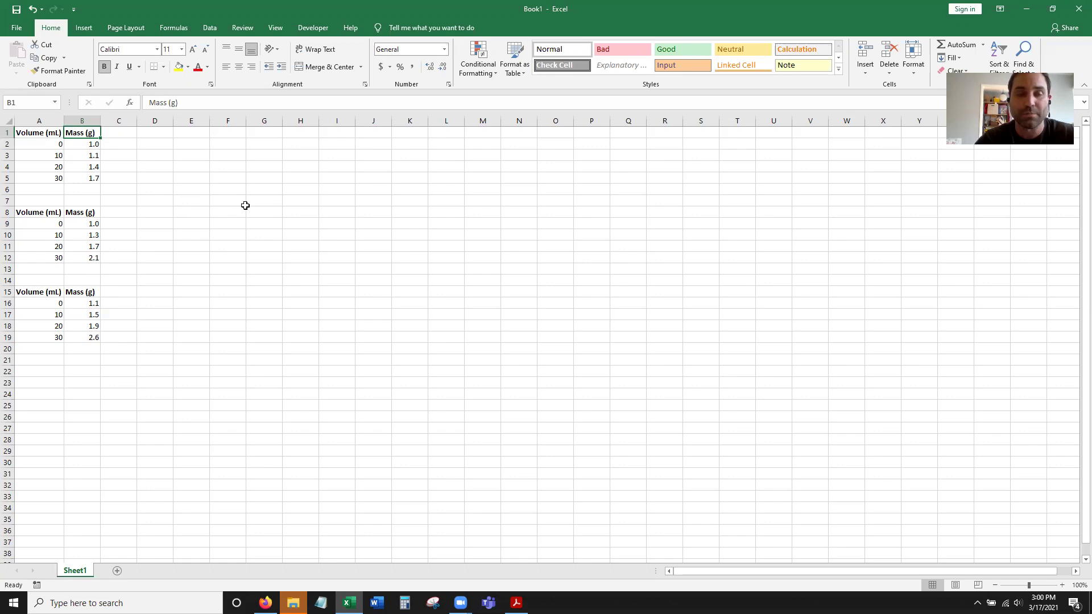
Insert a markers-only scatter chart from A1:B5, placing it beside the tables and enlarging it to span about columns D to P
click(191, 190)
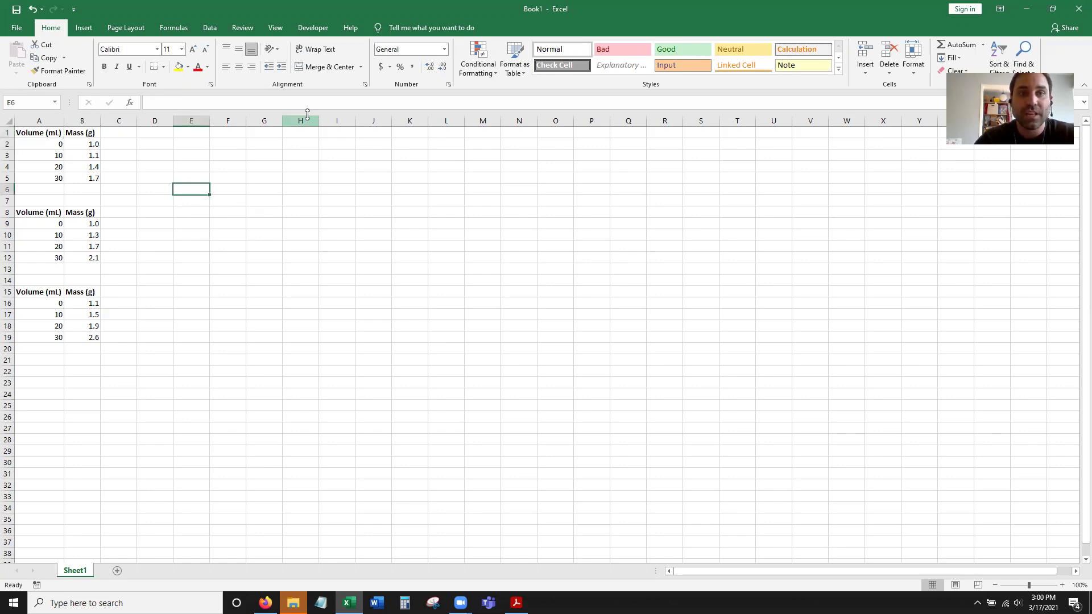
drag(50, 134, 94, 178)
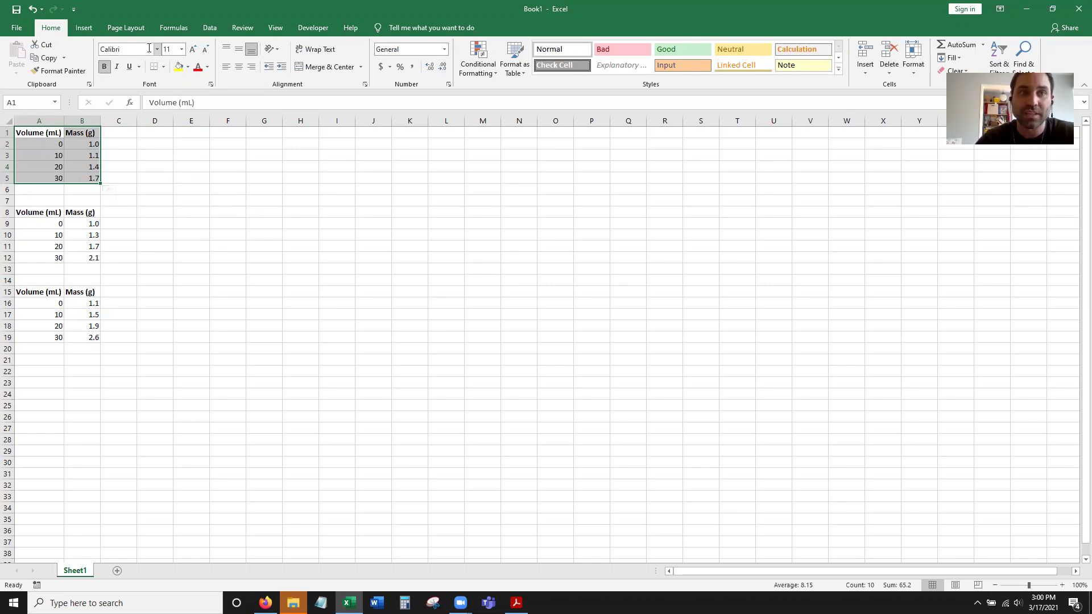
click(85, 28)
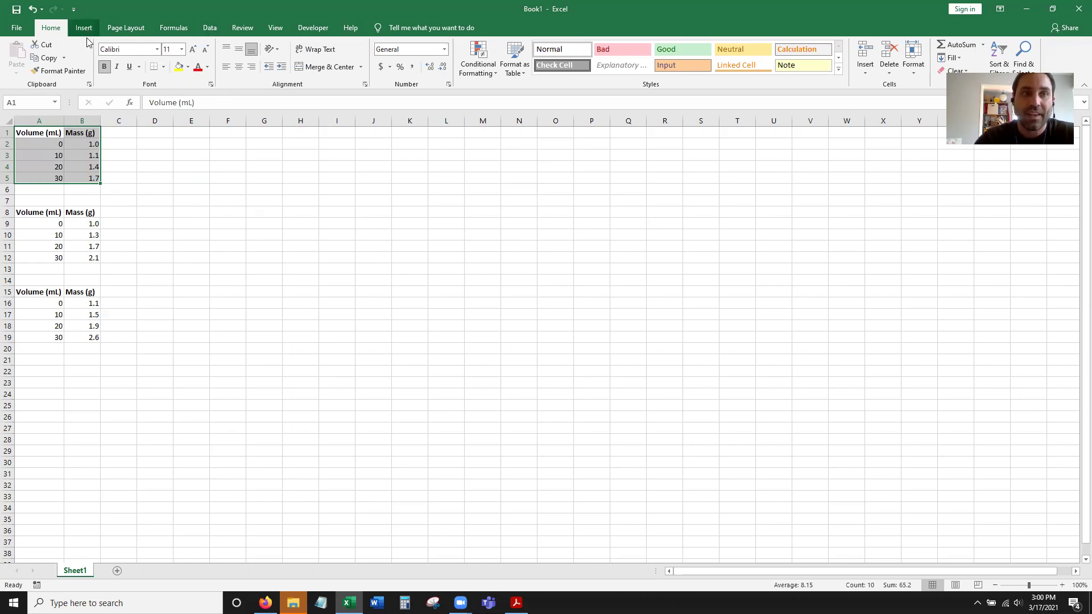
click(471, 72)
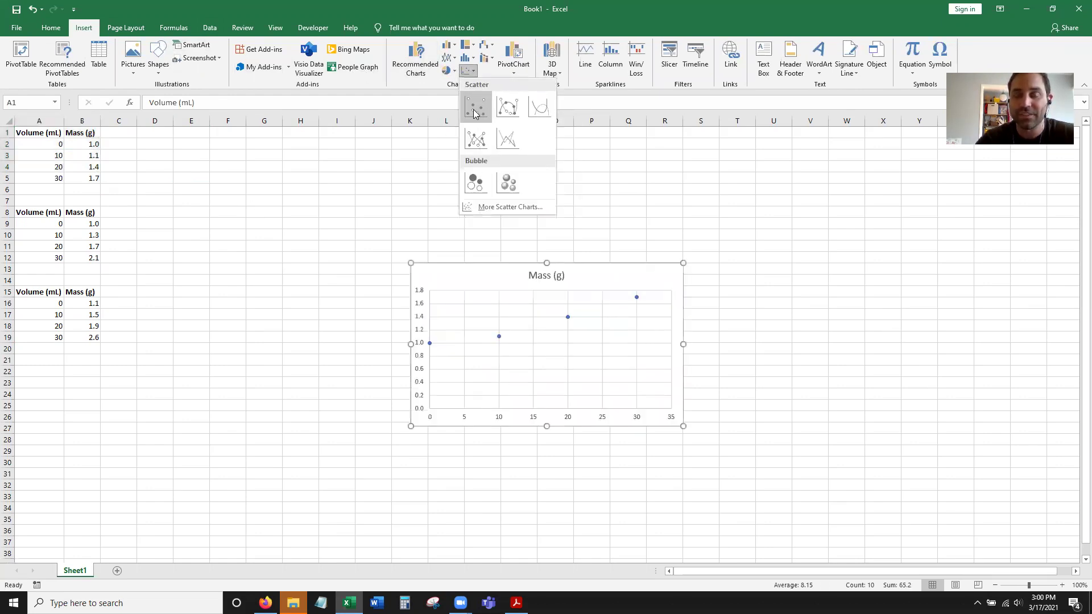
click(475, 111)
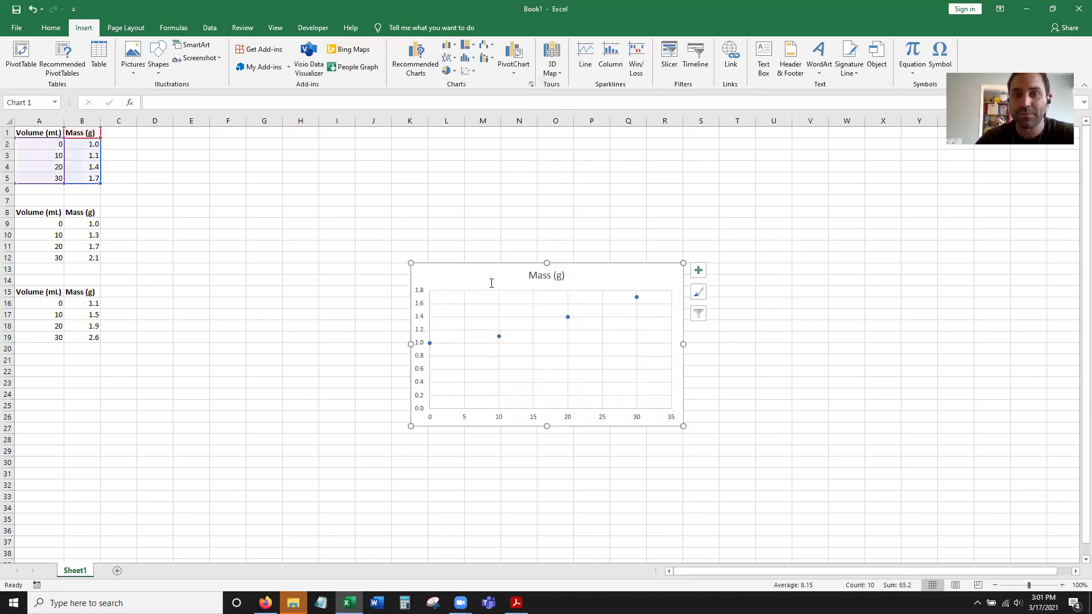
drag(489, 277, 184, 132)
drag(412, 297, 600, 355)
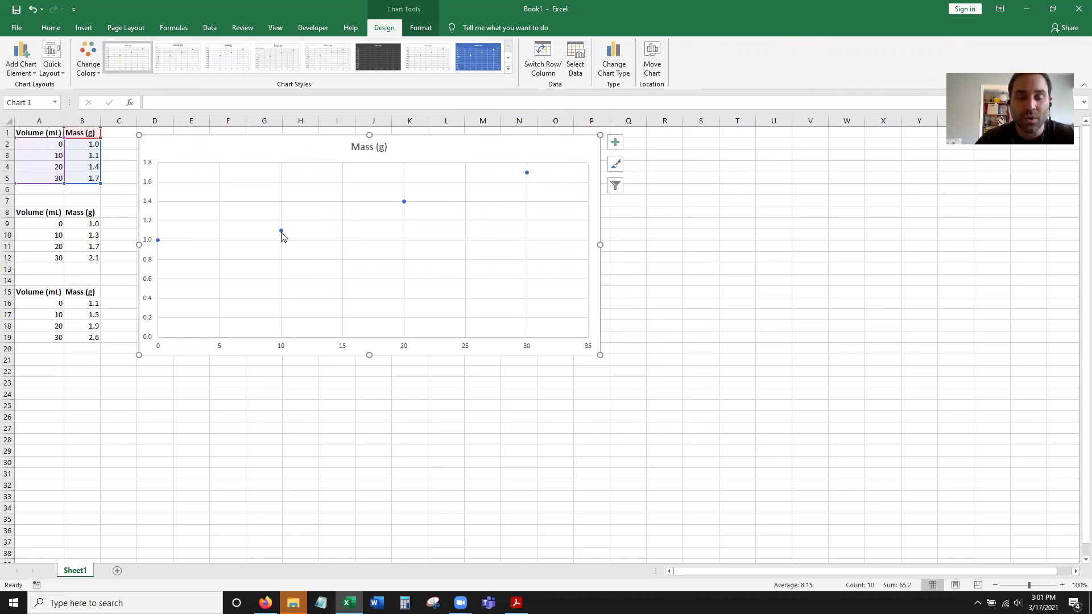
Examine the chart's plotted points, title and horizontal axis against the volumes in A2:A5 and masses in B2:B5
mouse_move(282, 236)
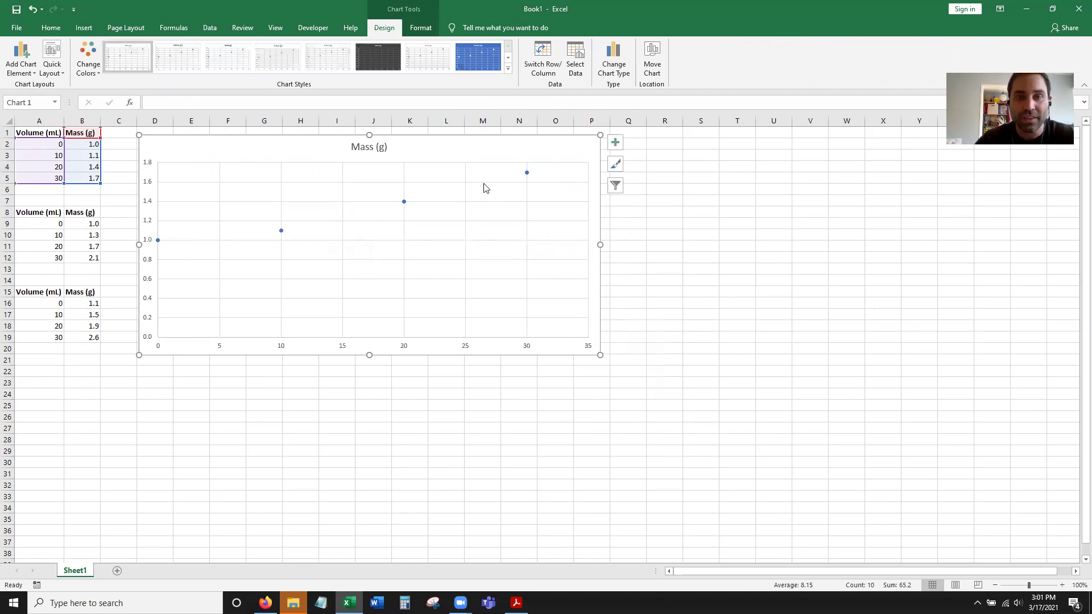
click(281, 232)
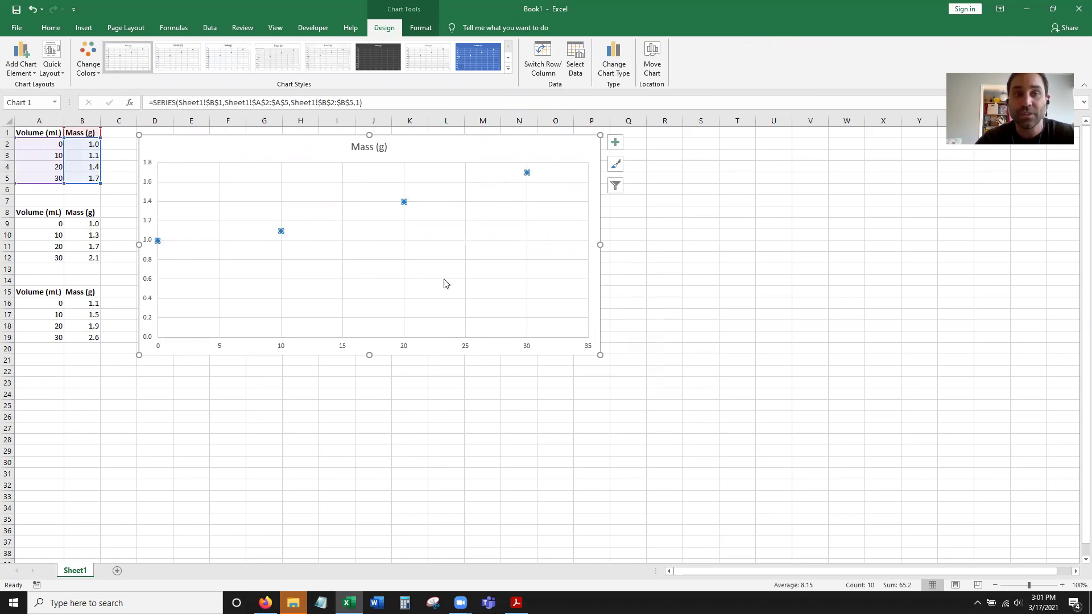
click(372, 152)
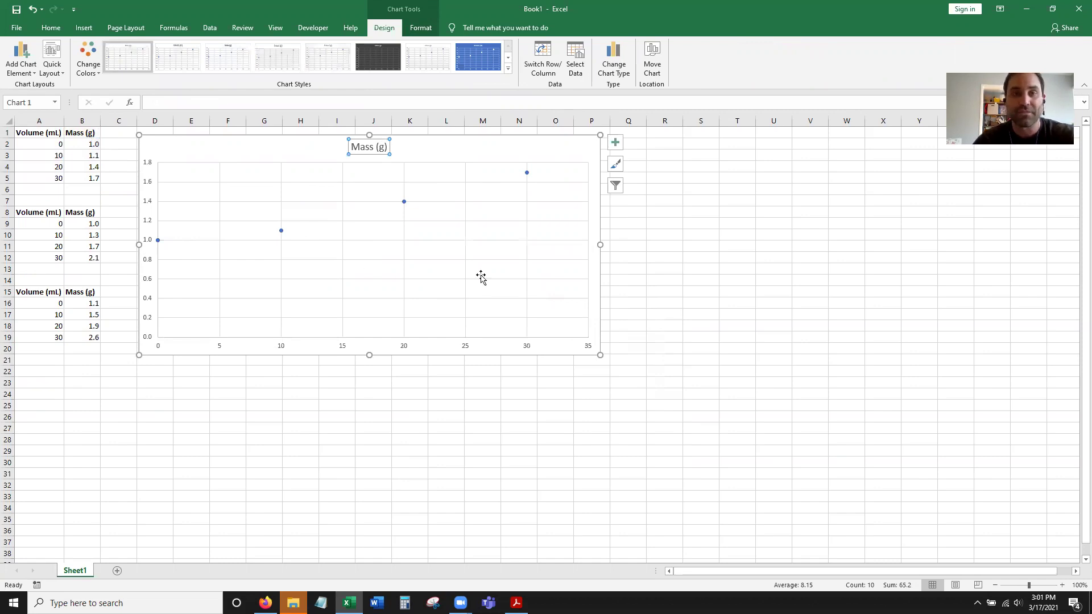
click(635, 278)
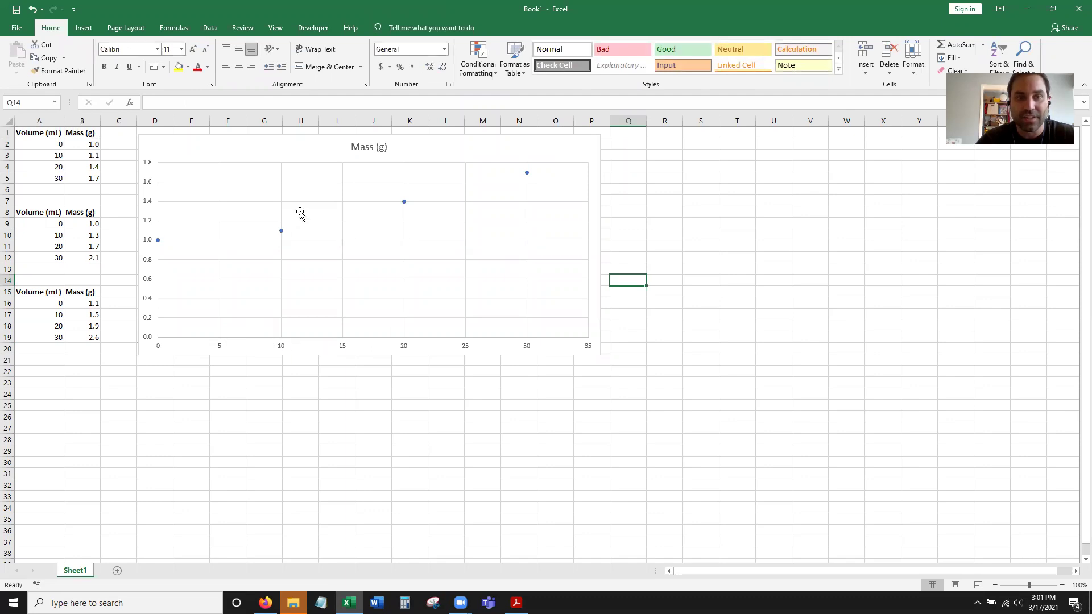
click(283, 349)
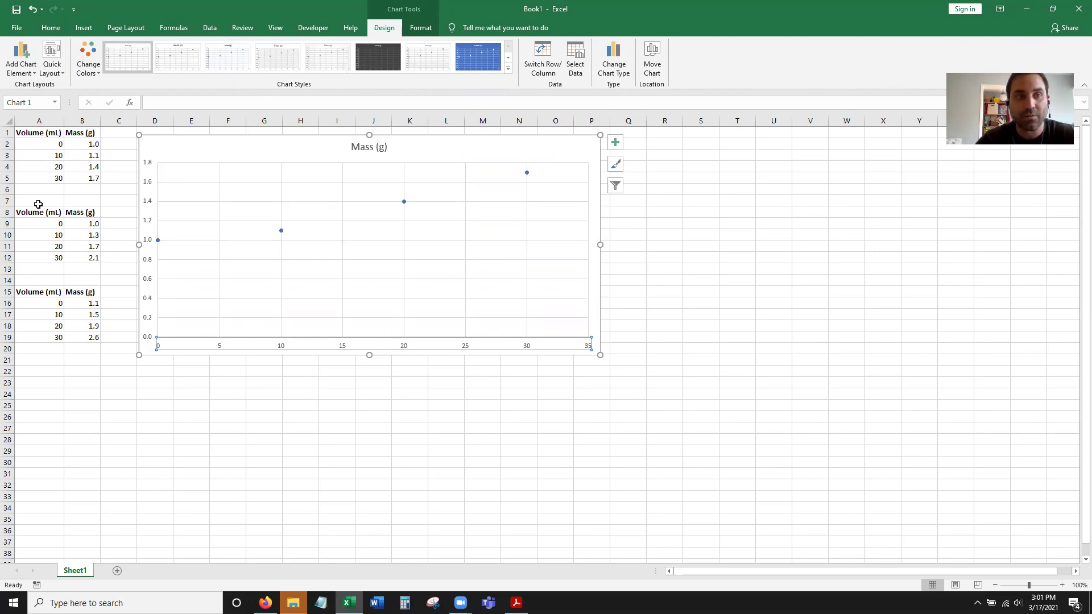
drag(51, 147, 54, 178)
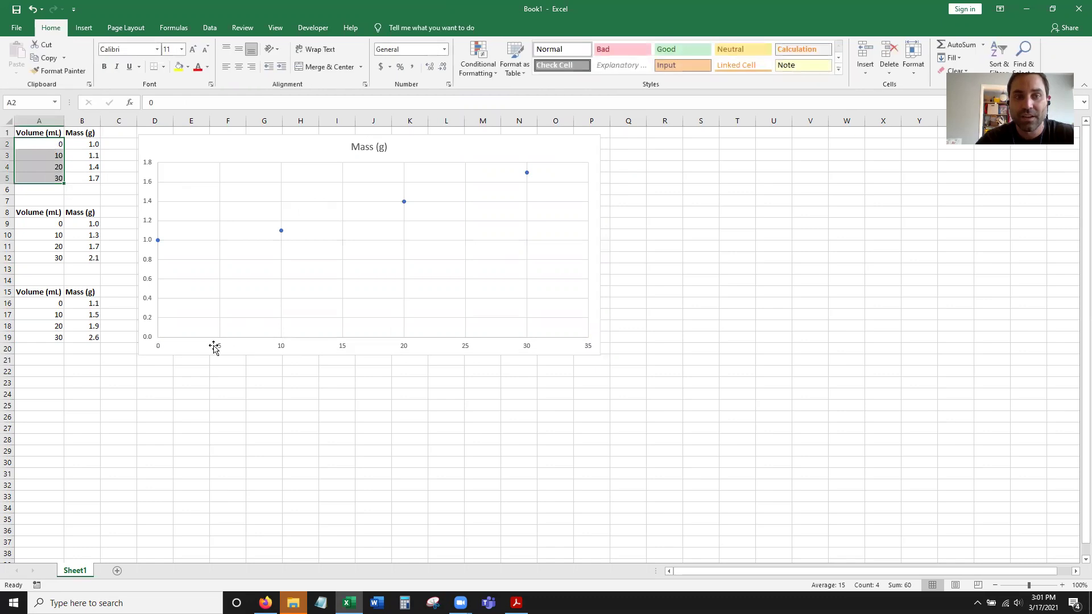
drag(85, 144, 88, 178)
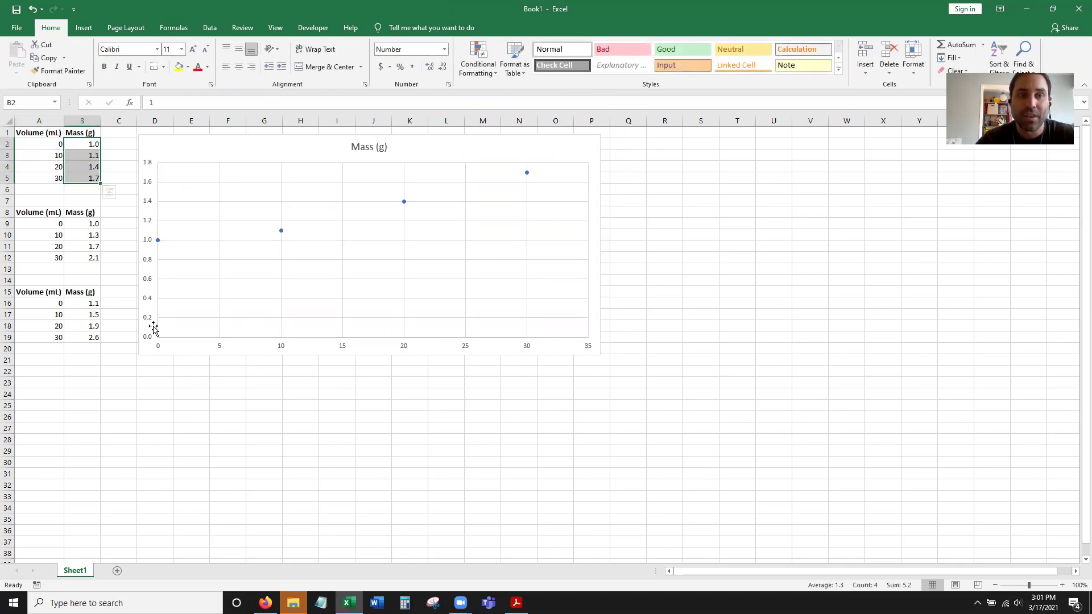
click(158, 241)
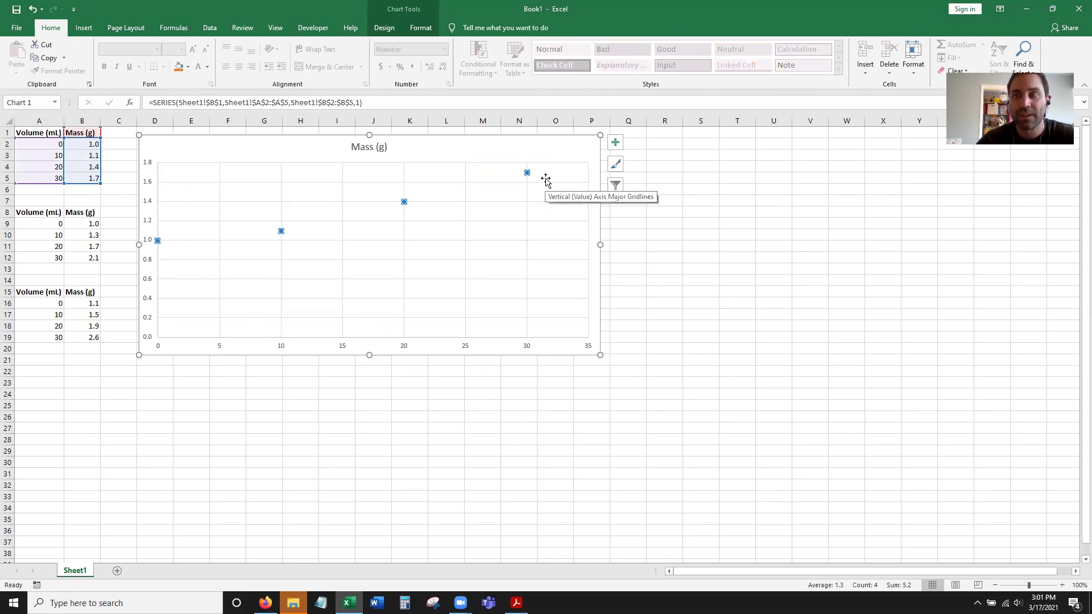
click(662, 278)
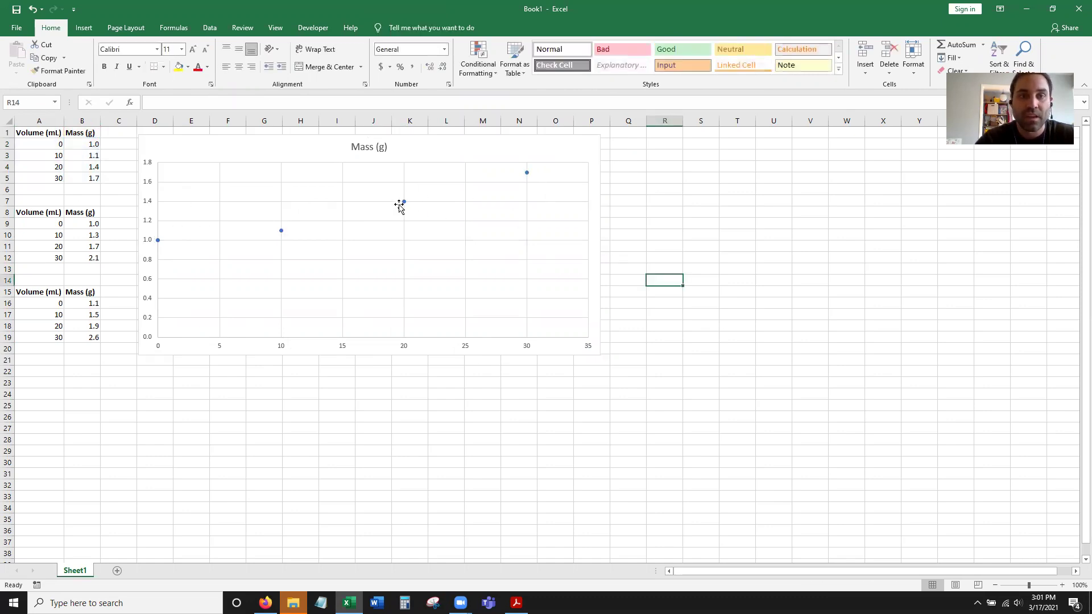
Add a linear trendline to the plotted Mass (g) series
mouse_move(404, 203)
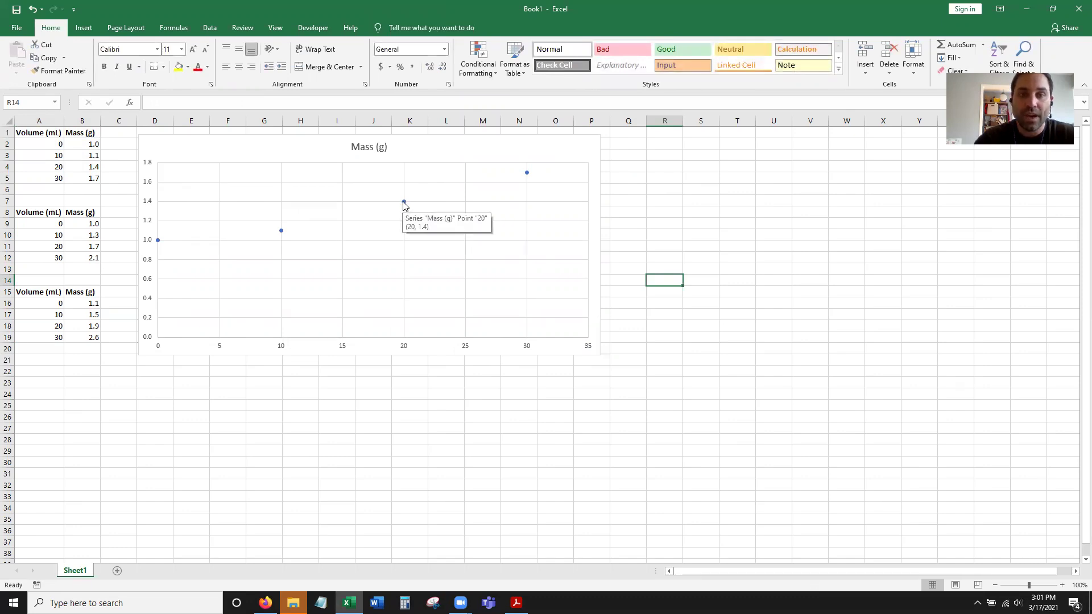
click(404, 203)
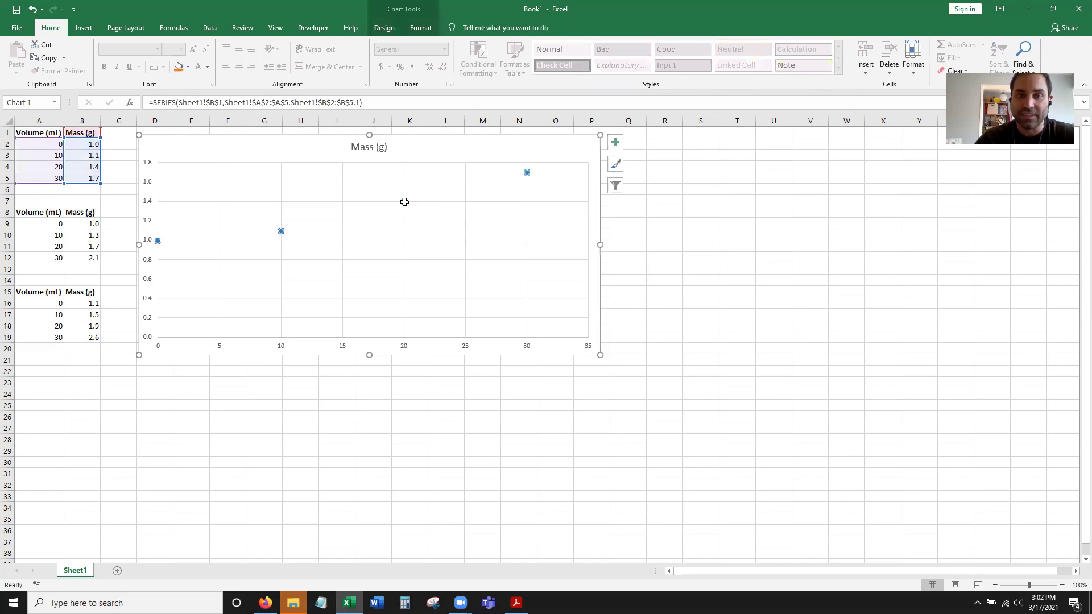
right_click(404, 201)
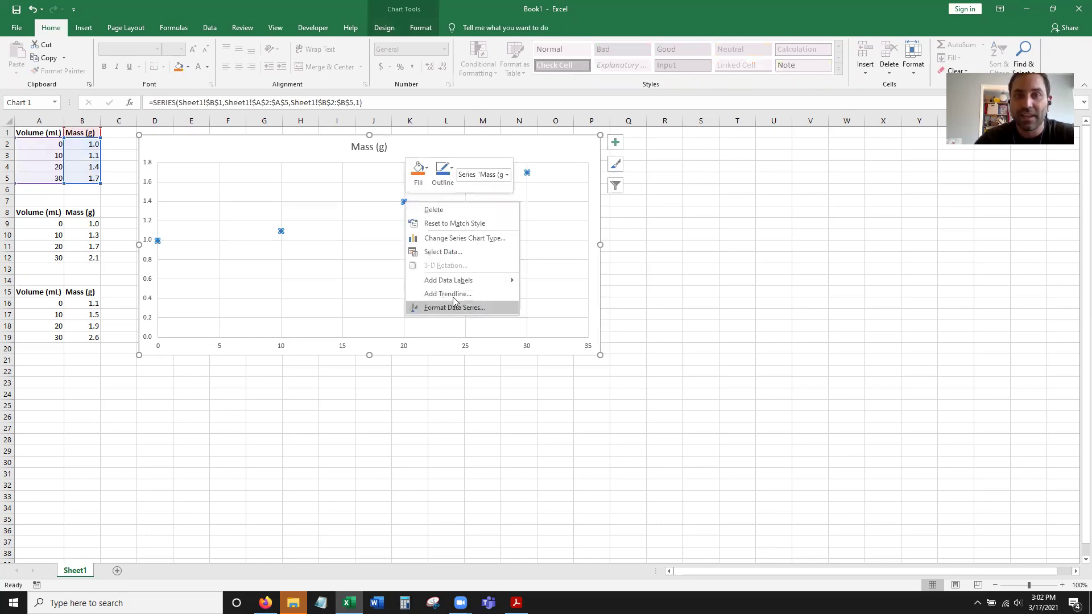
key(Escape)
key(Escape)
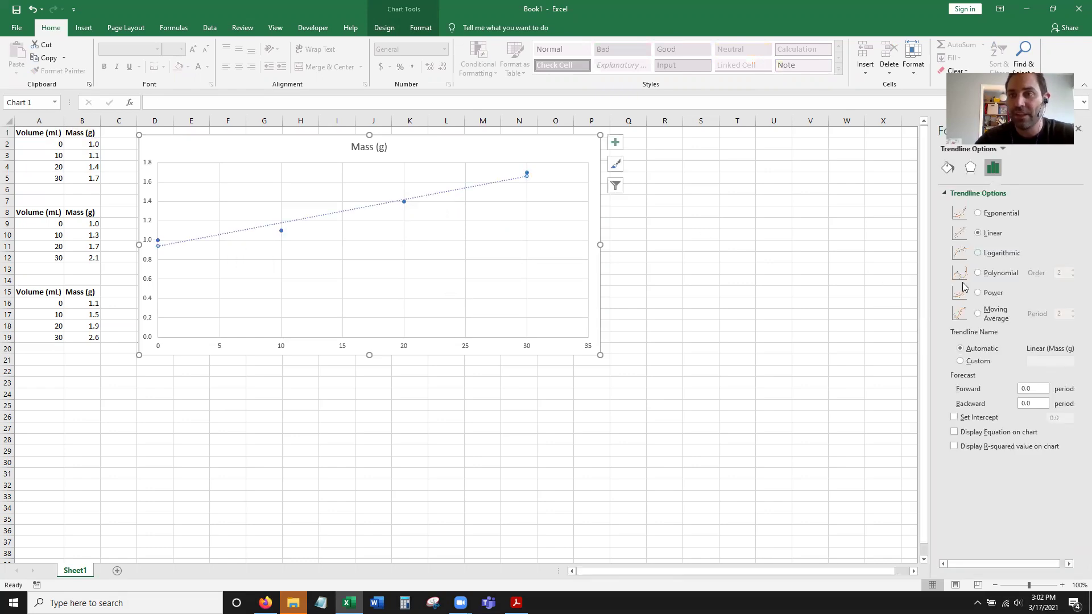
Set the trendline's intercept to 0.0, display its equation on the chart, and move the equation label above the line
drag(927, 300, 839, 336)
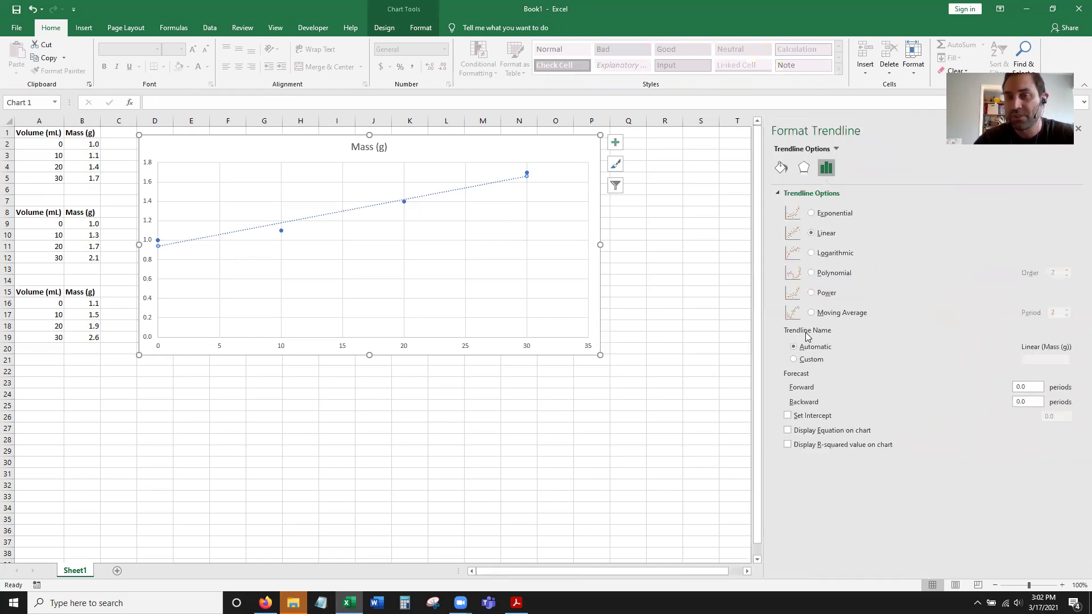
click(787, 417)
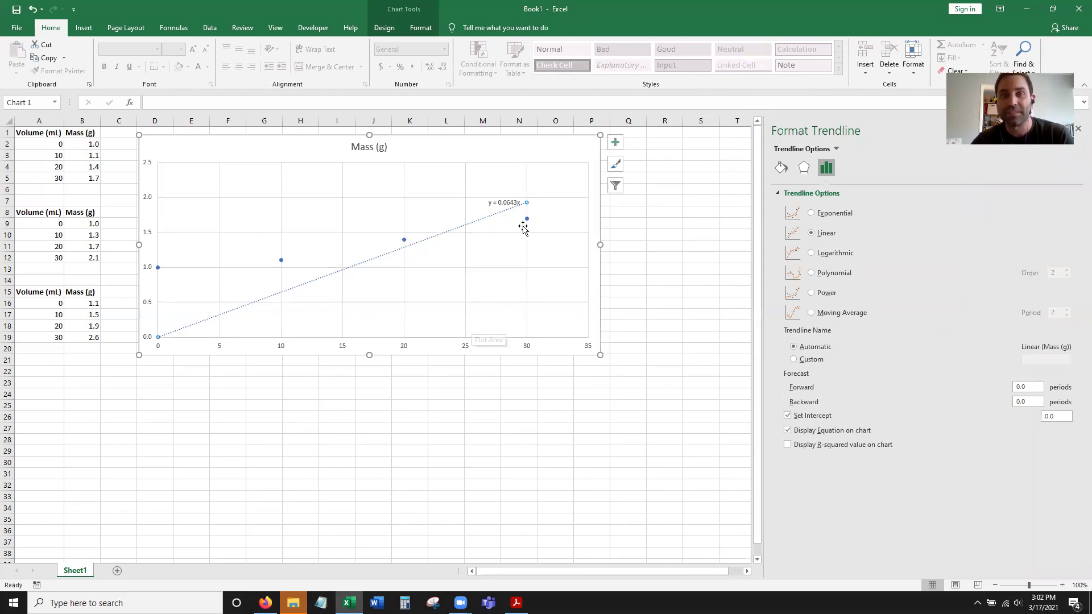
drag(507, 206, 465, 188)
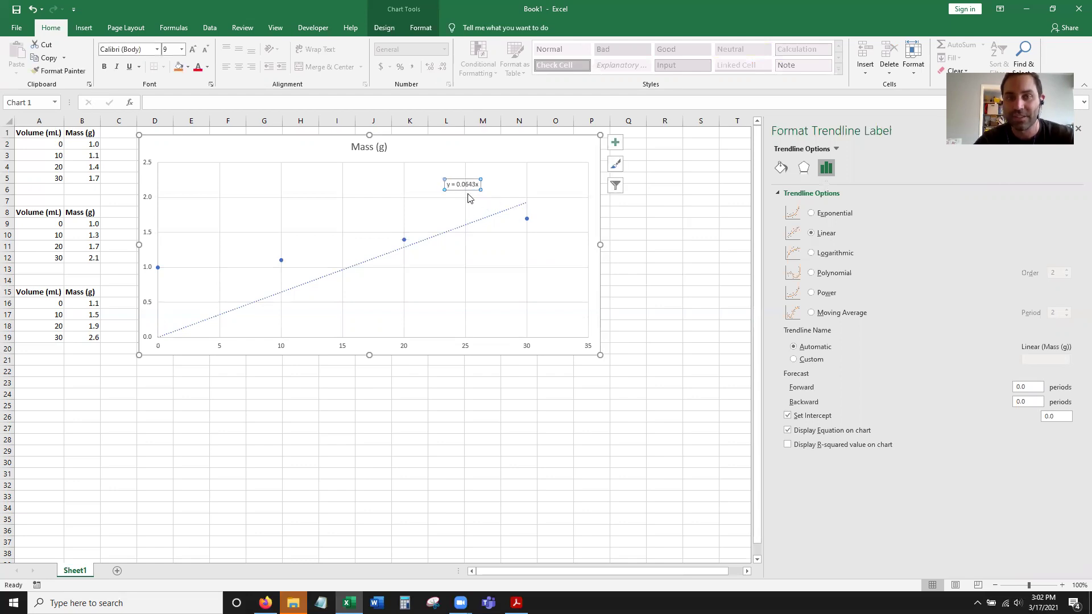
Delete the trendline from the scatter chart
click(481, 222)
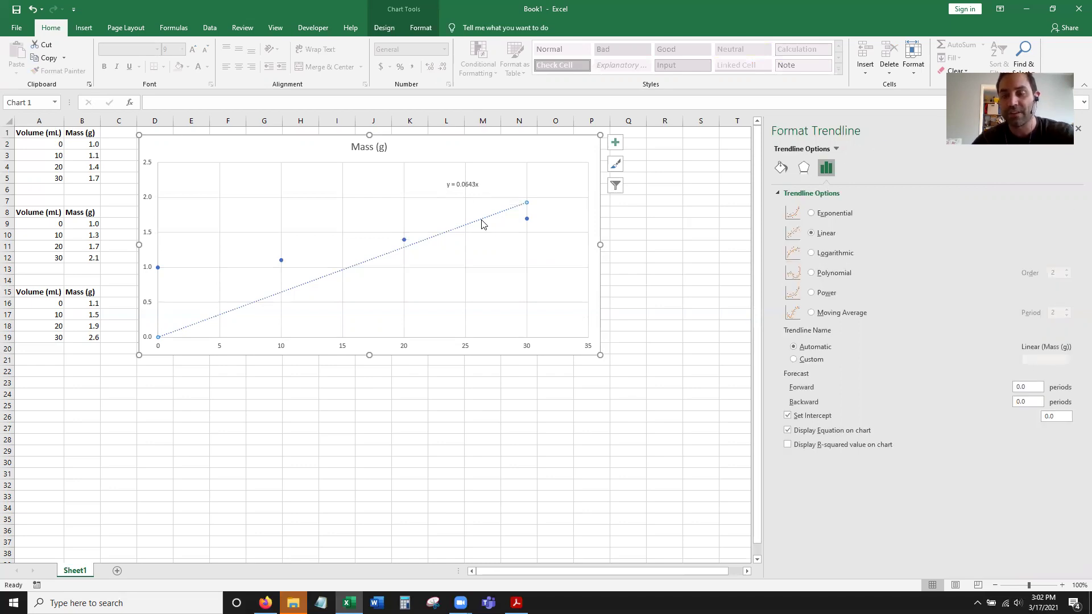
key(Delete)
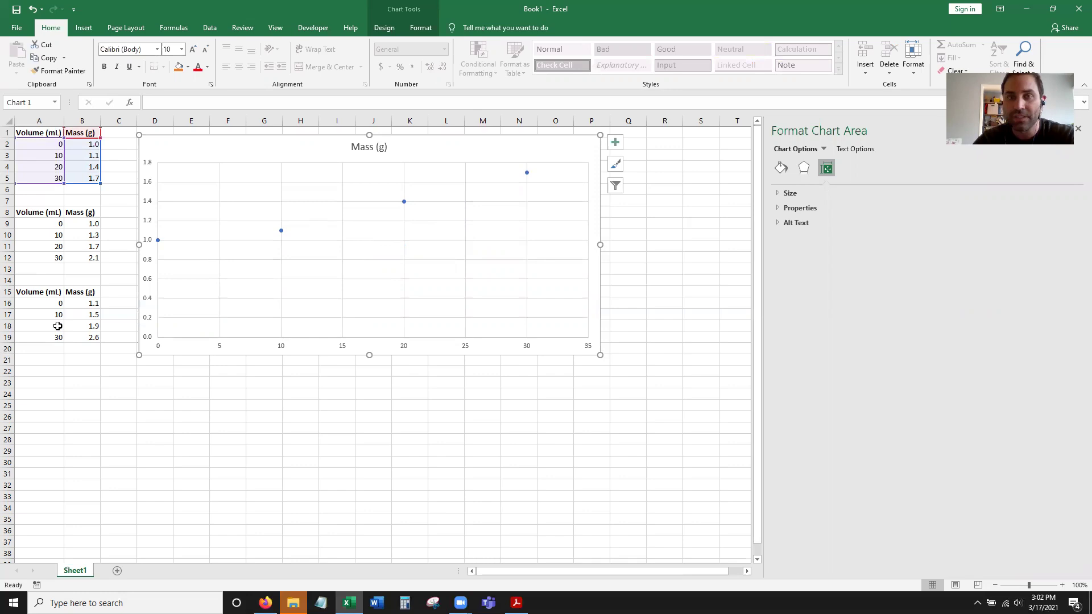
Rename the chart's existing Mass (g) data series to "My First Set" in its data source settings
click(365, 246)
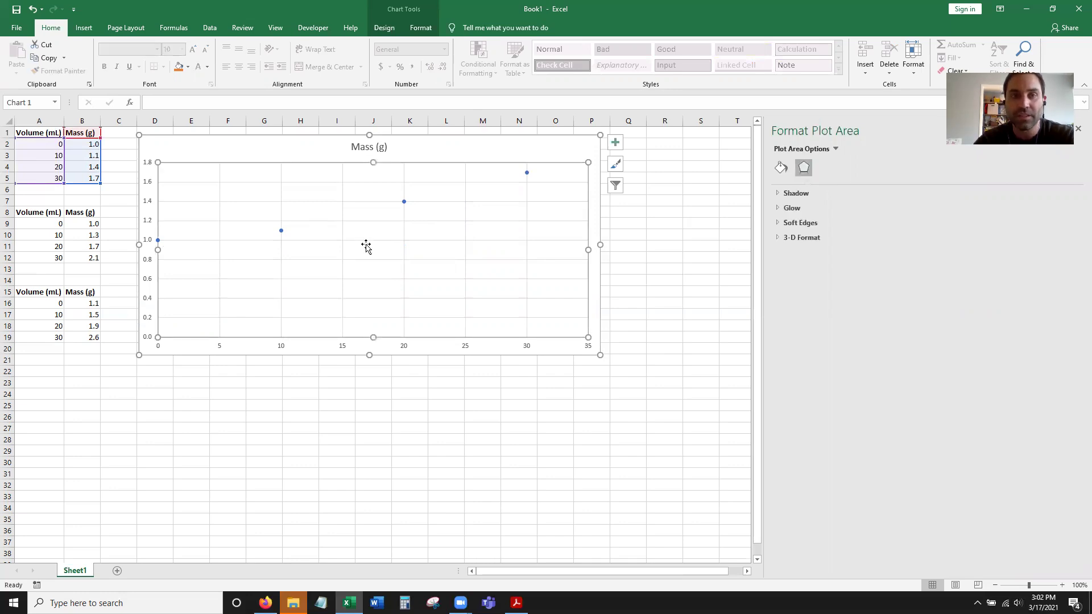
click(383, 28)
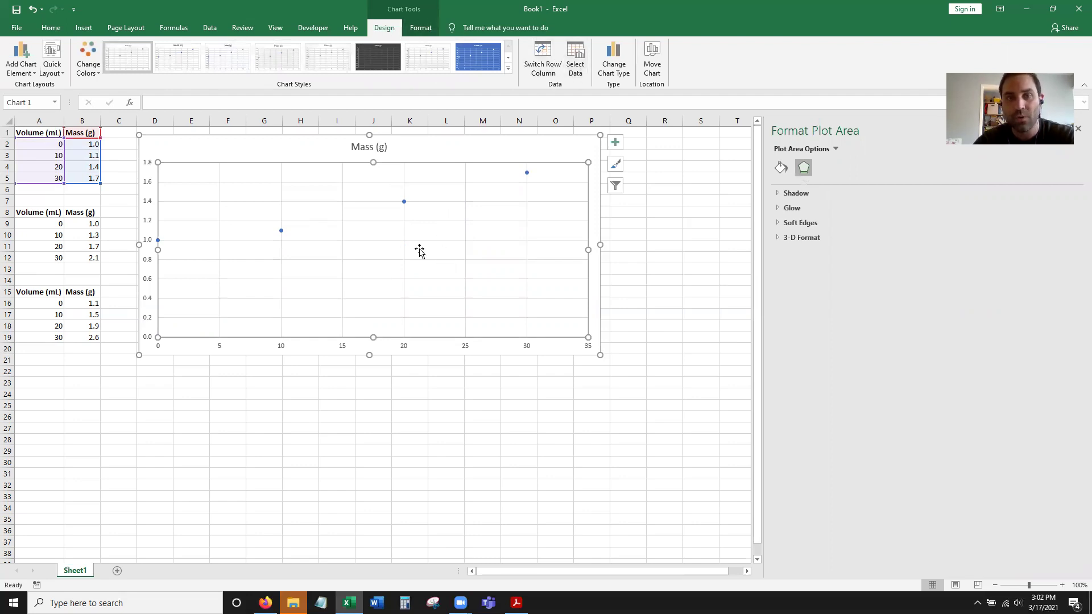
right_click(386, 249)
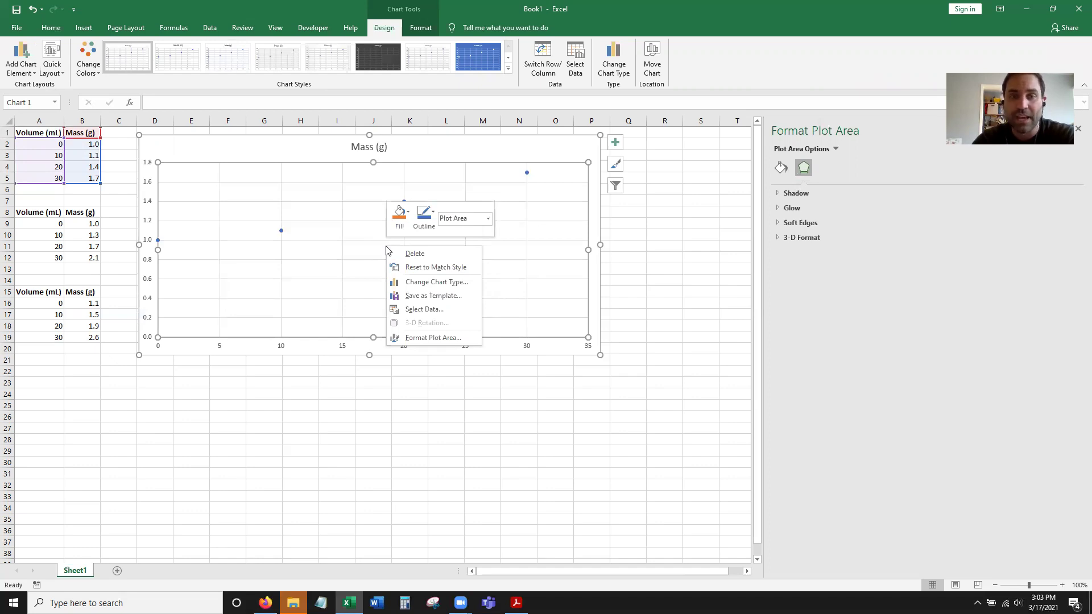
click(437, 311)
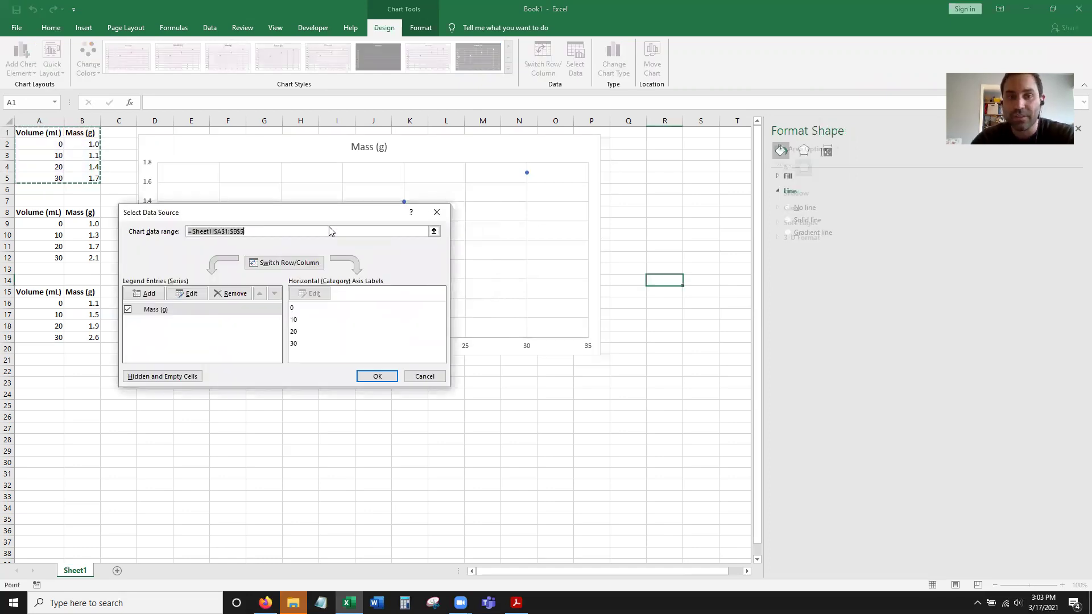
drag(329, 222, 450, 278)
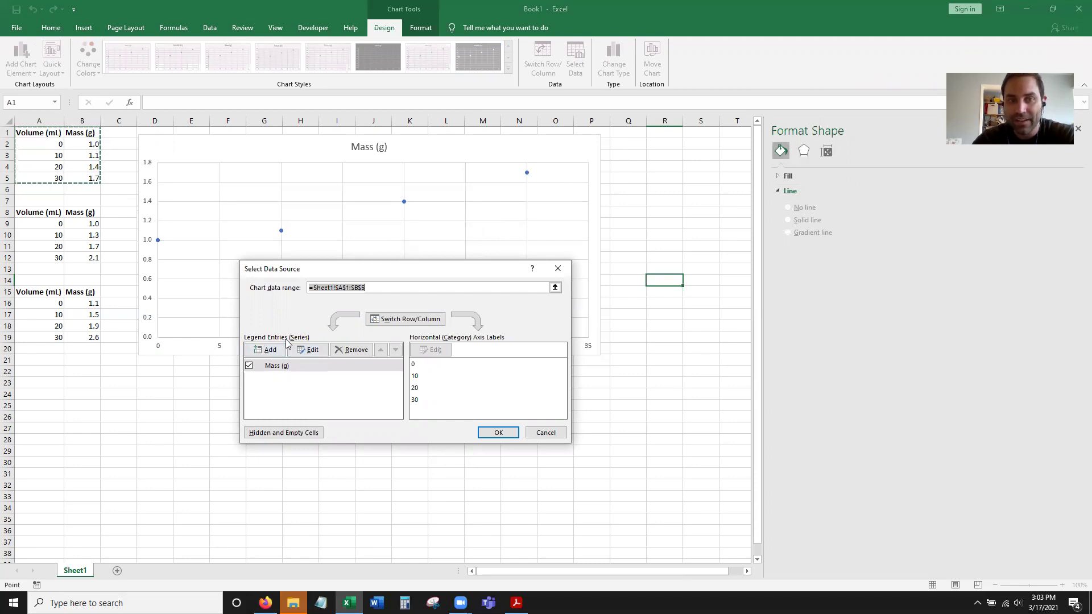
click(288, 369)
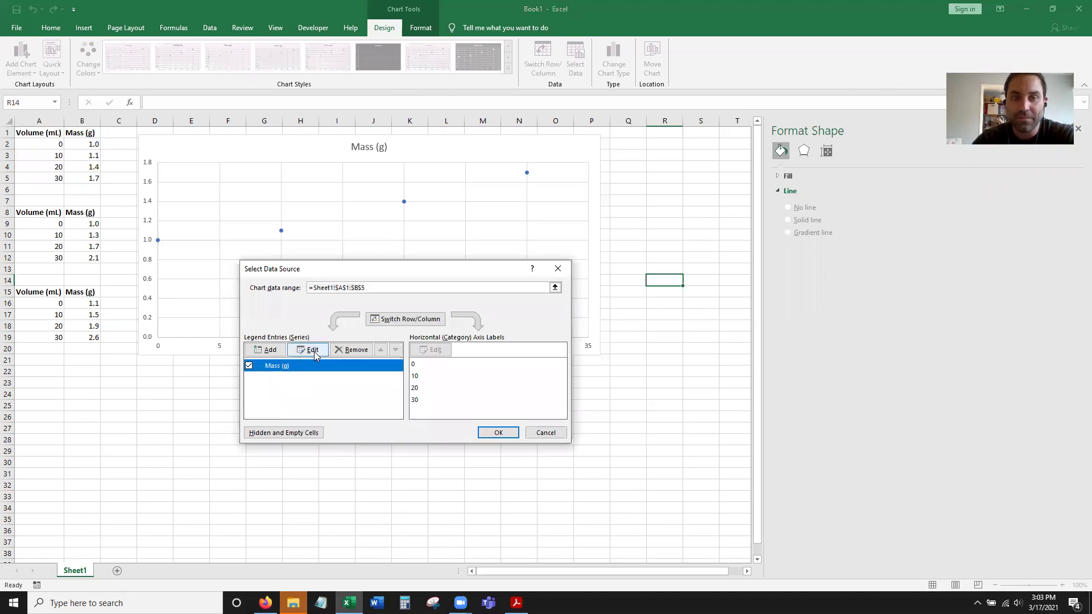
click(309, 349)
drag(251, 276, 200, 276)
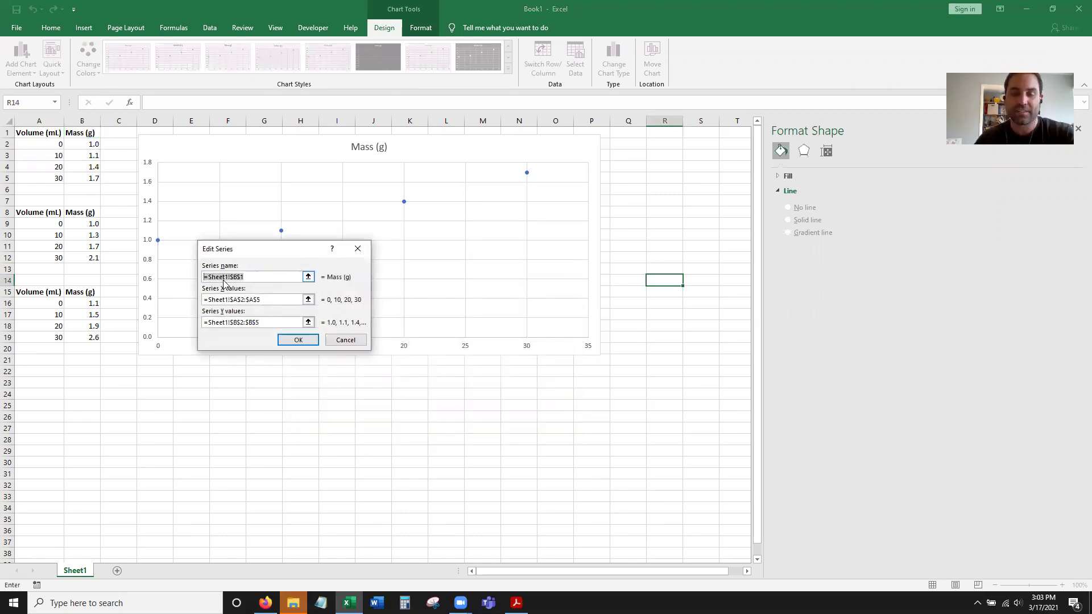
text(My First Set)
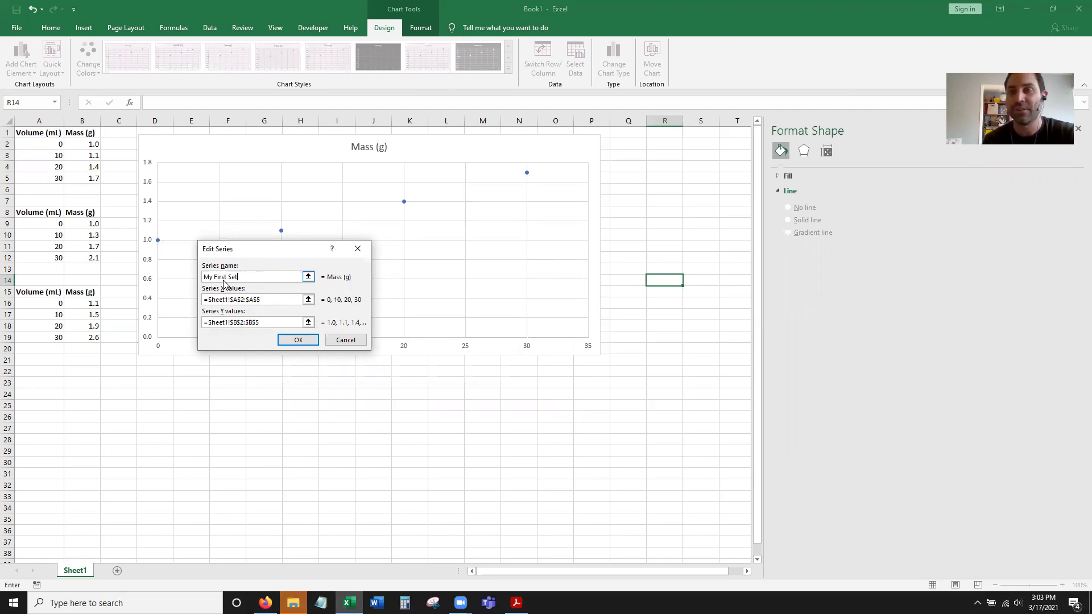
click(313, 339)
Add a chart series named "My Second Set" with X values from A9:A12 and Y values from B9:B12
click(272, 351)
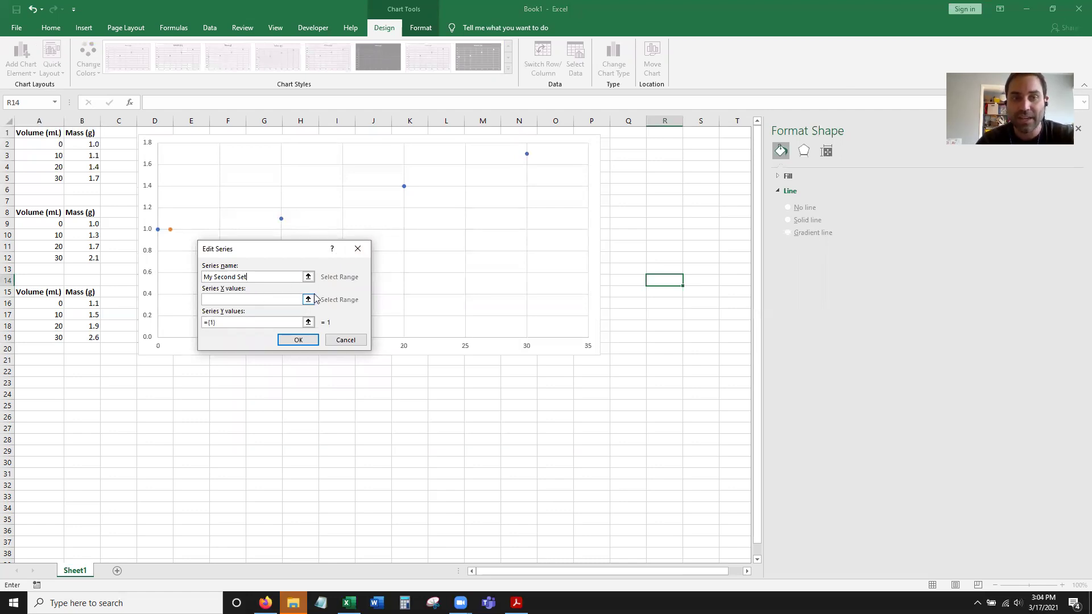
click(308, 300)
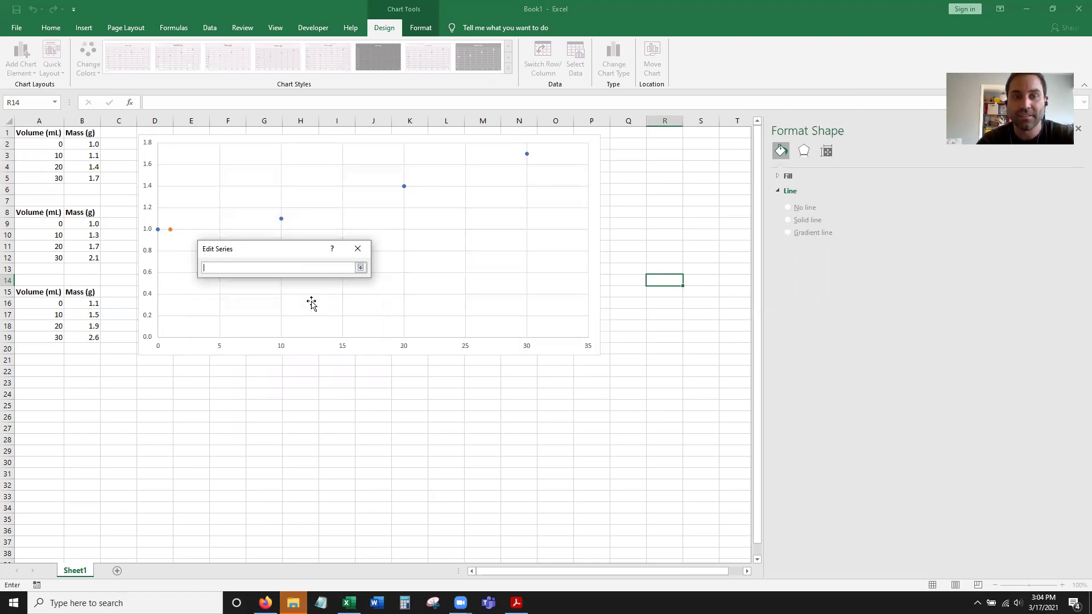
click(50, 224)
drag(50, 224, 55, 257)
click(361, 268)
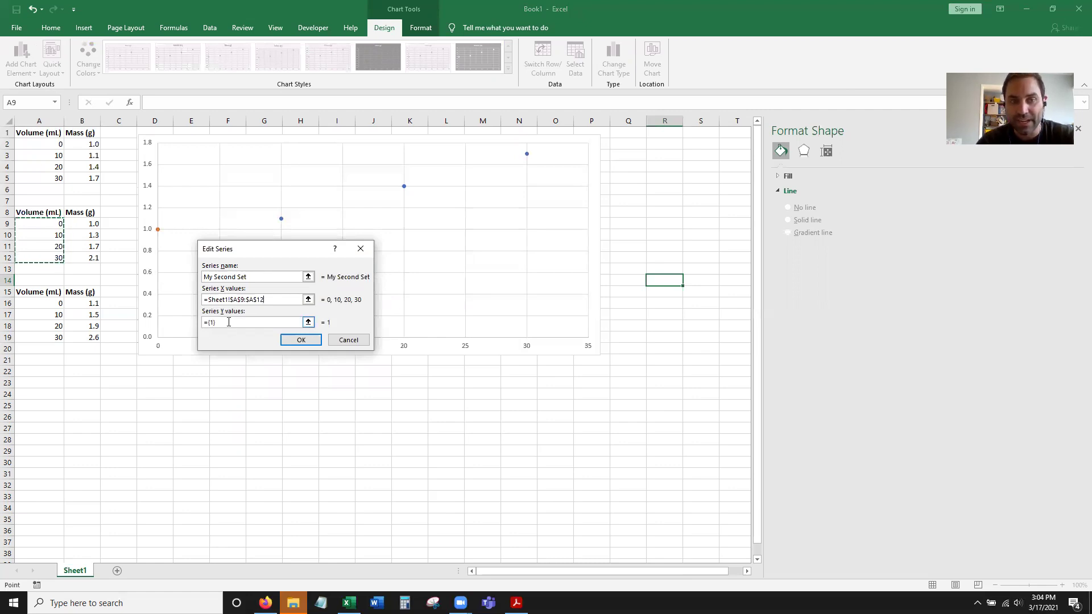
click(309, 323)
drag(98, 222, 95, 258)
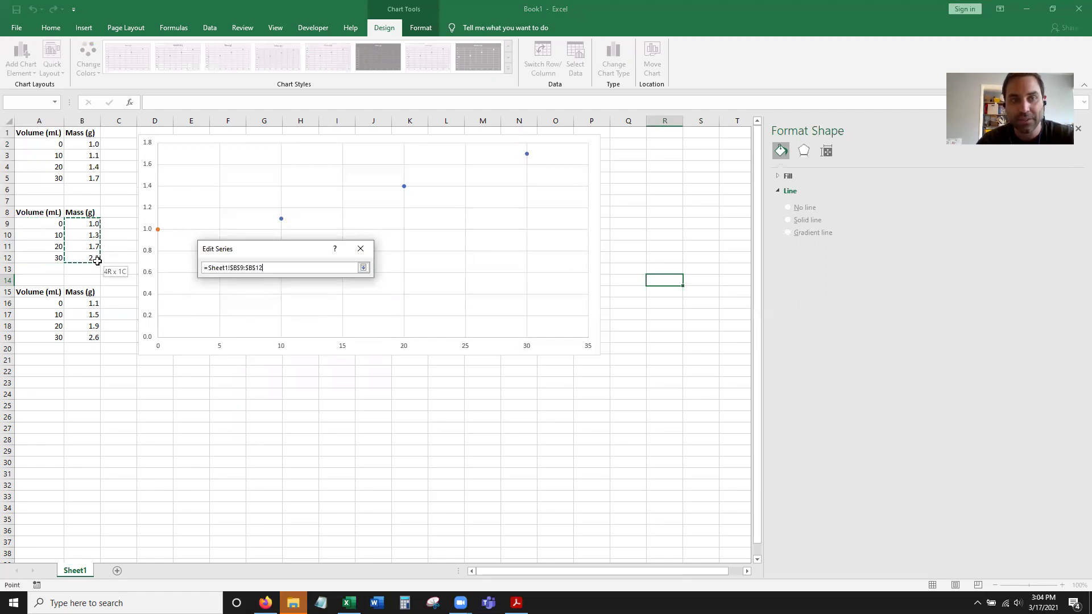
click(364, 268)
click(307, 340)
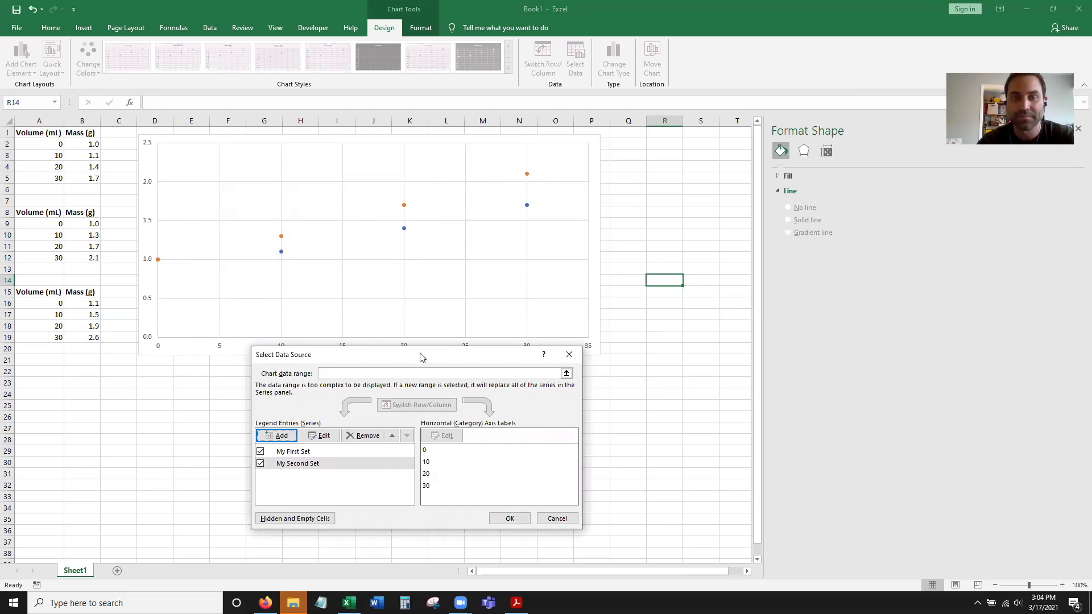
Add a chart series named "My Third Set" with X values A16:A19 and Y values B16:B19, and apply the data source changes
drag(418, 360, 428, 275)
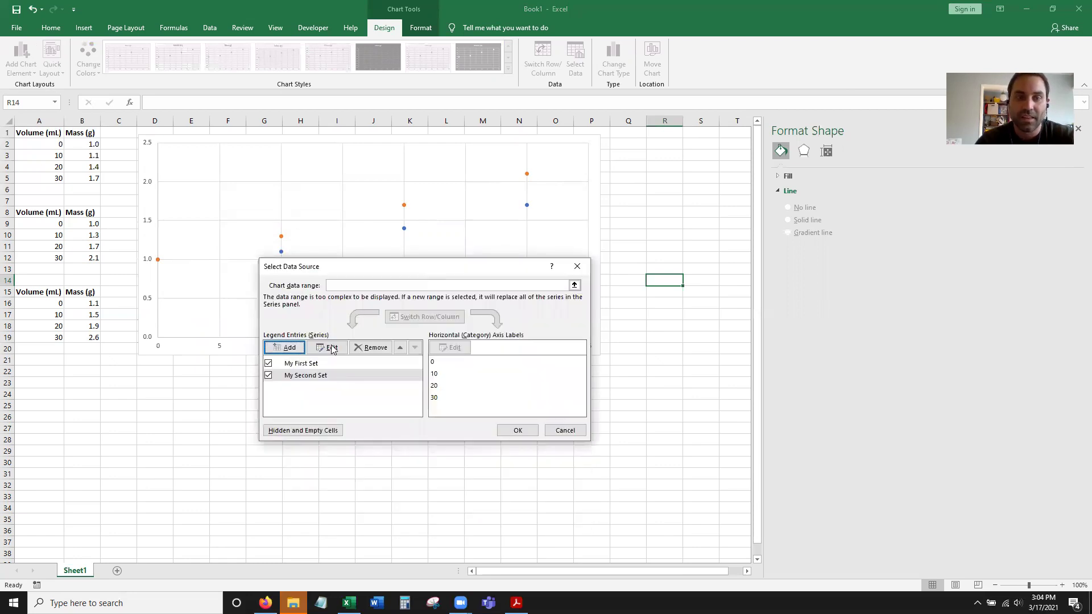
click(287, 347)
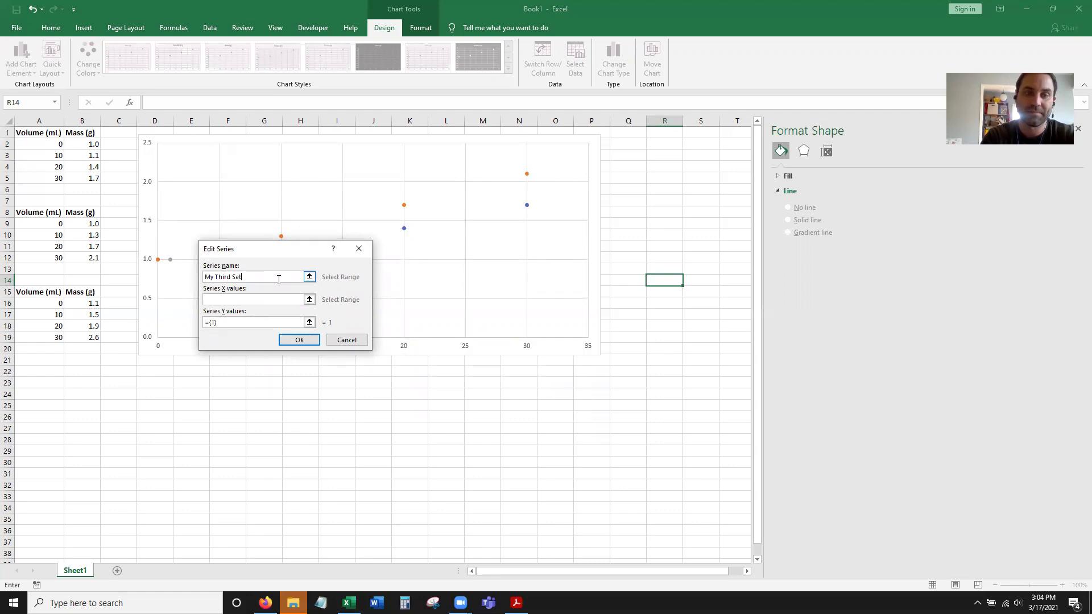
text(My Third Set)
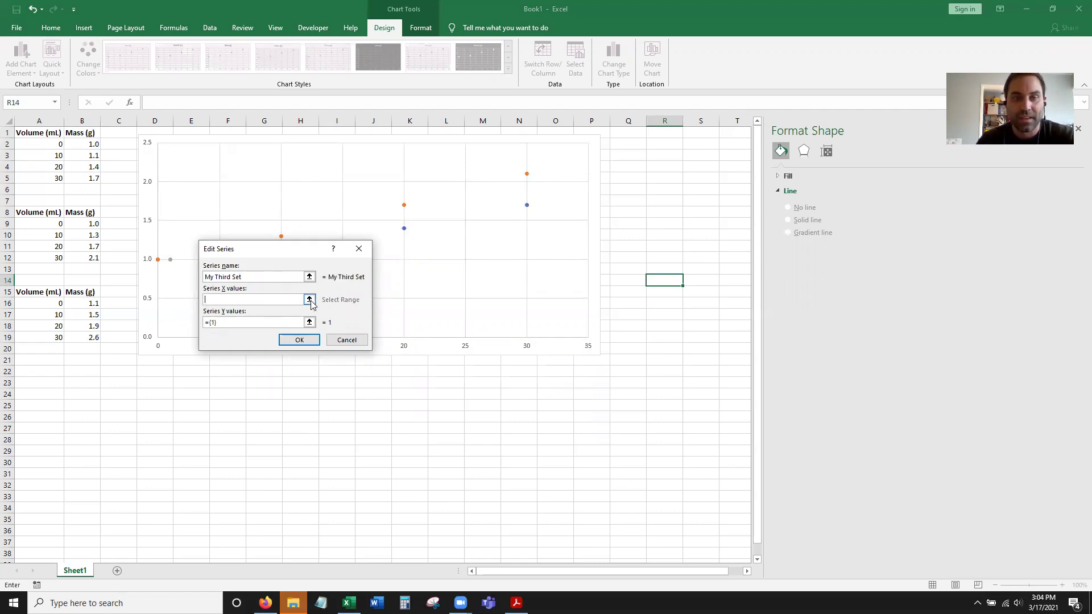
click(308, 299)
drag(54, 304, 57, 338)
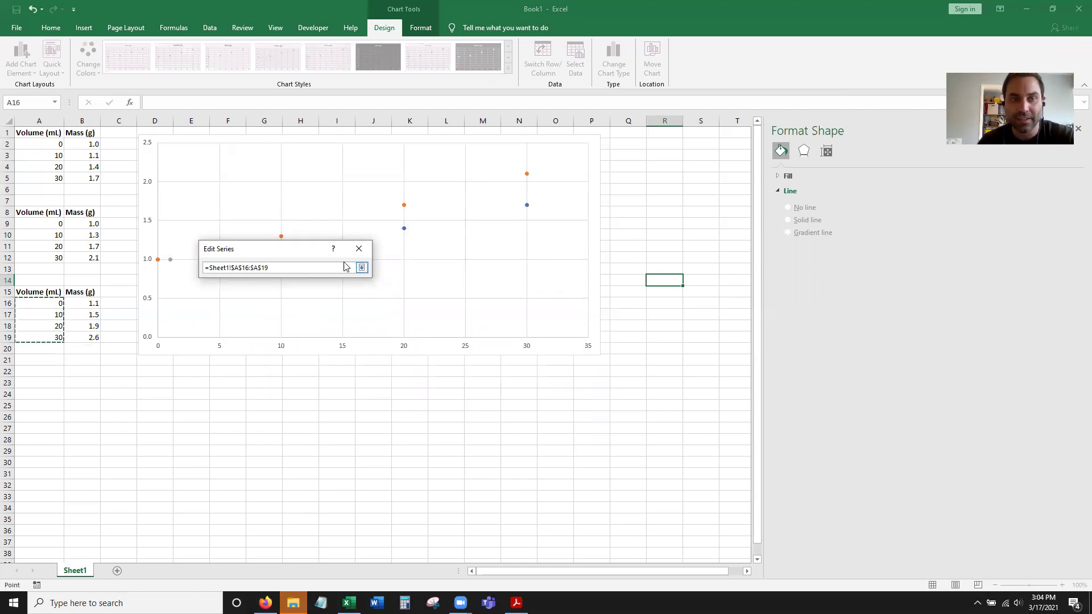
click(362, 267)
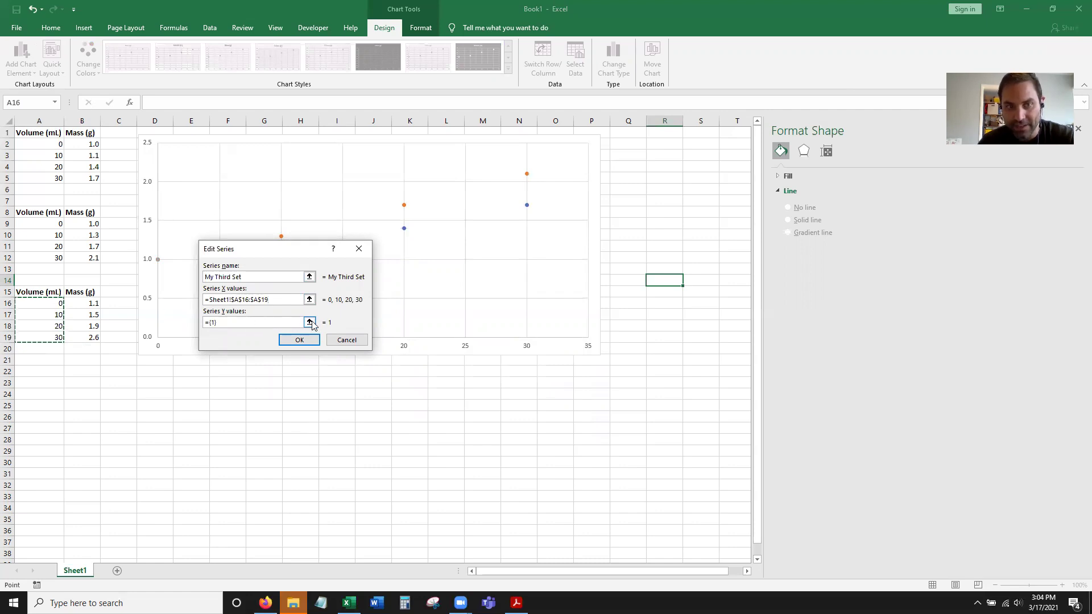
click(311, 323)
drag(91, 303, 91, 337)
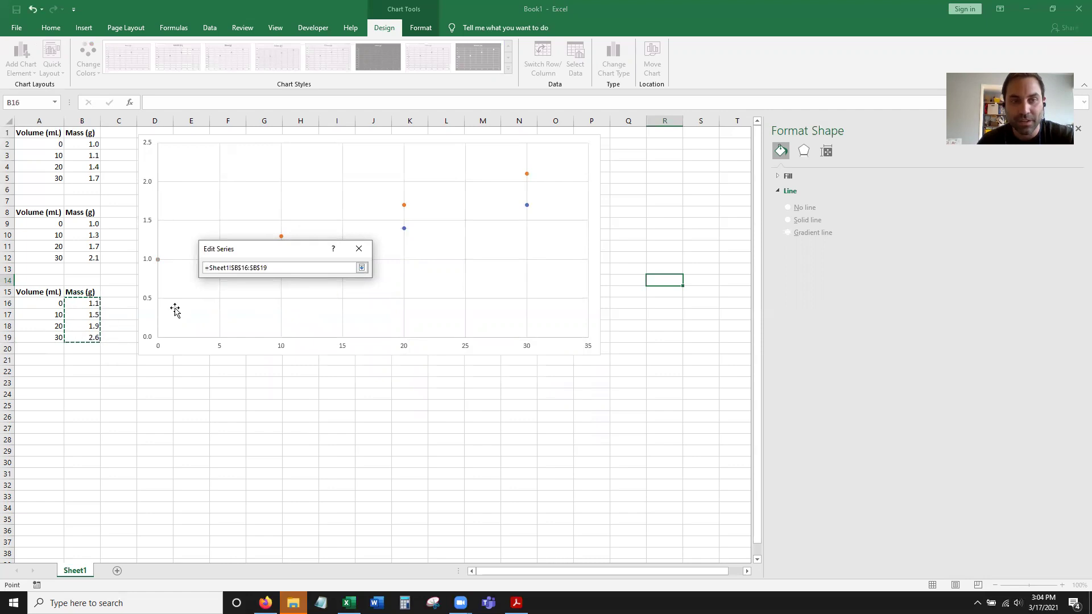
click(362, 268)
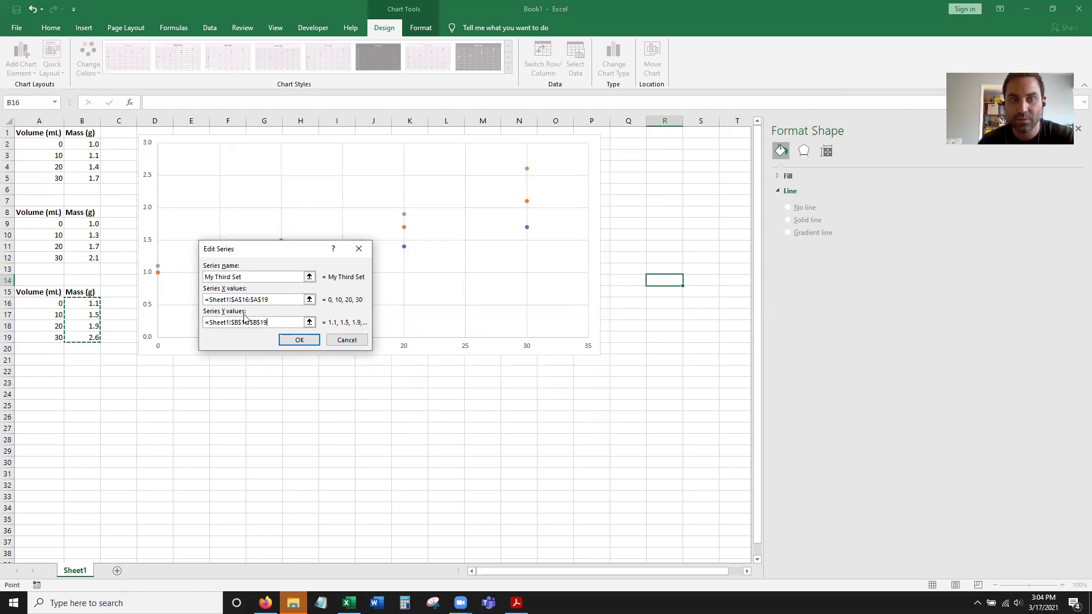
click(299, 340)
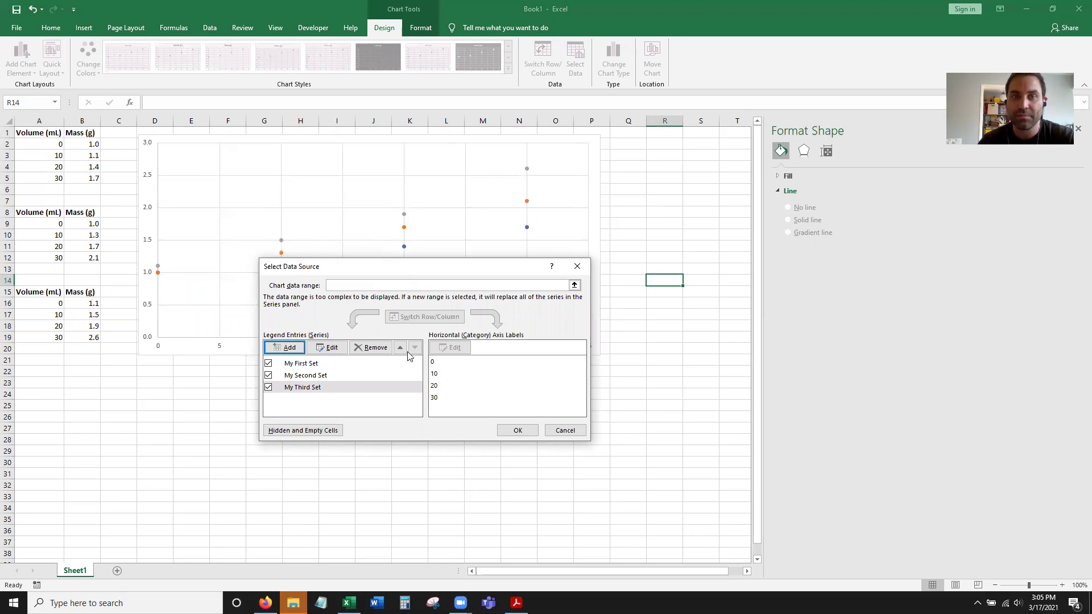
drag(406, 271, 407, 355)
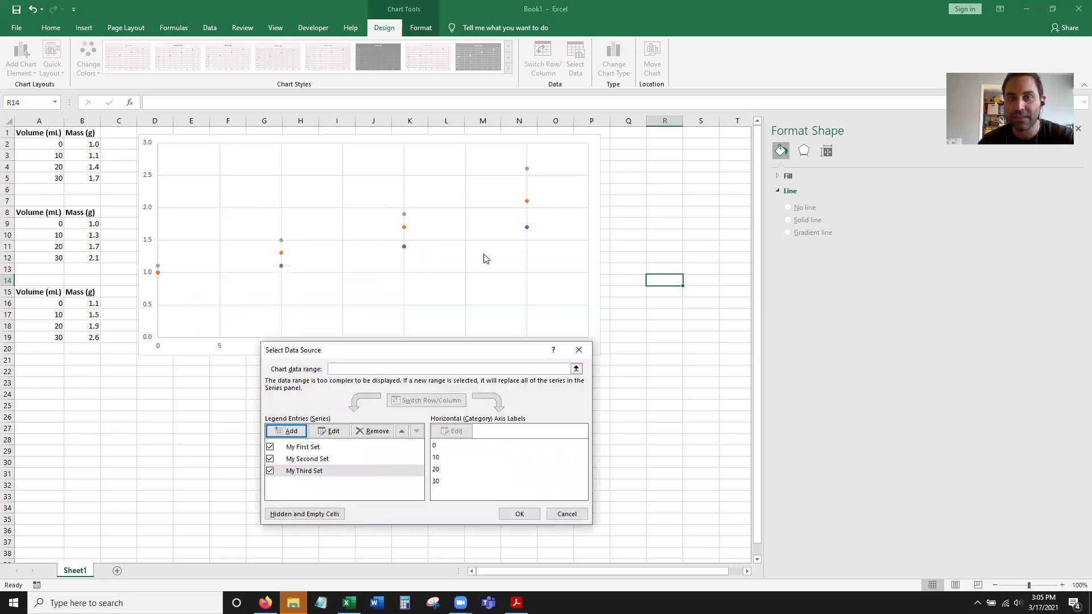
click(519, 514)
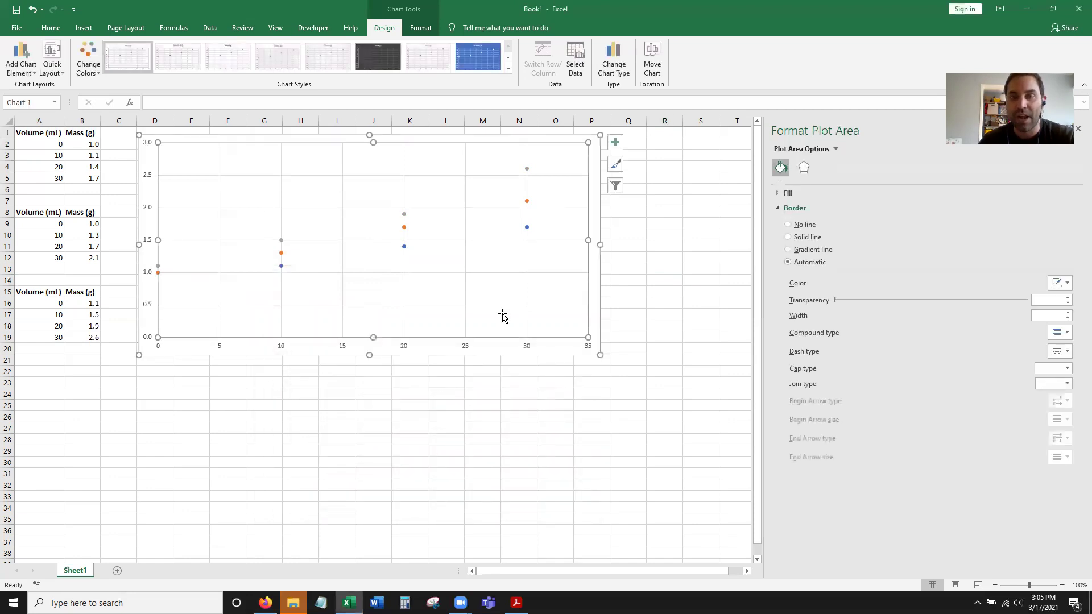
Add a linear trendline to the My Third Set series with its intercept set to 0.0 and its equation displayed on the chart
click(405, 215)
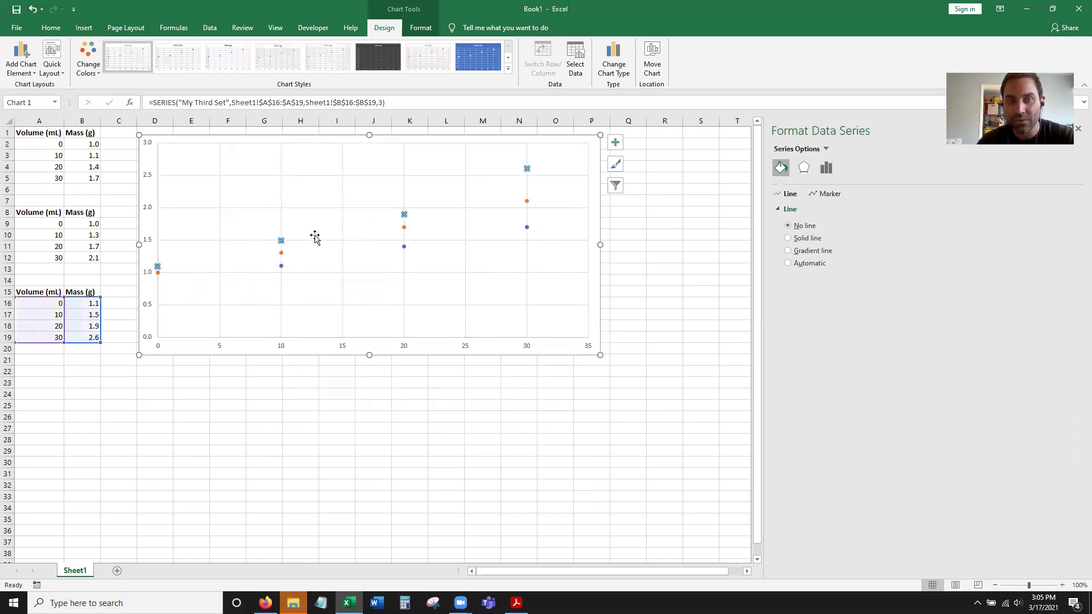
right_click(404, 214)
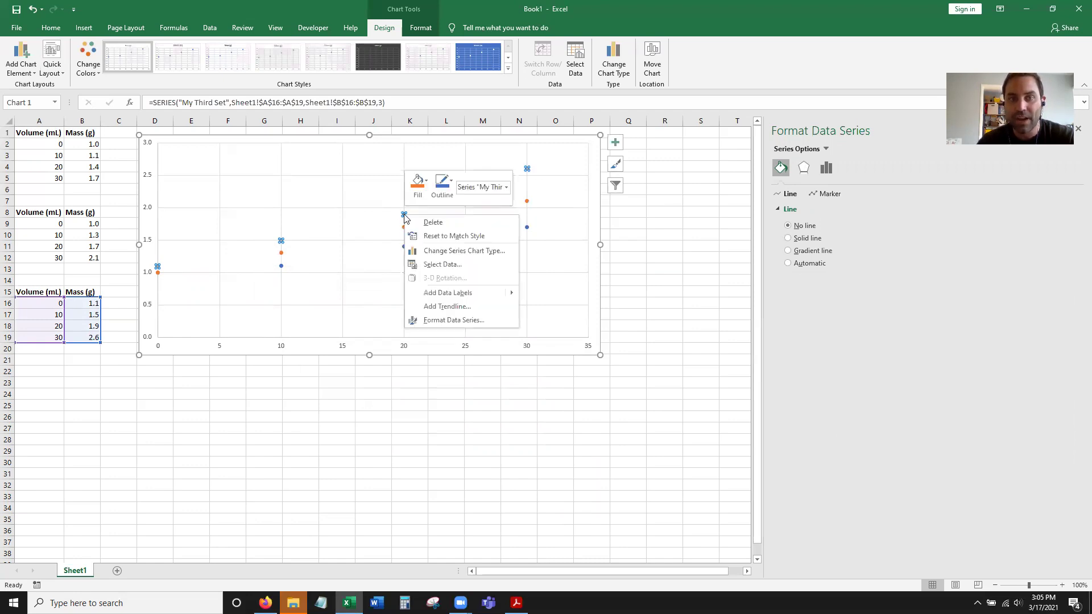
click(437, 307)
click(788, 416)
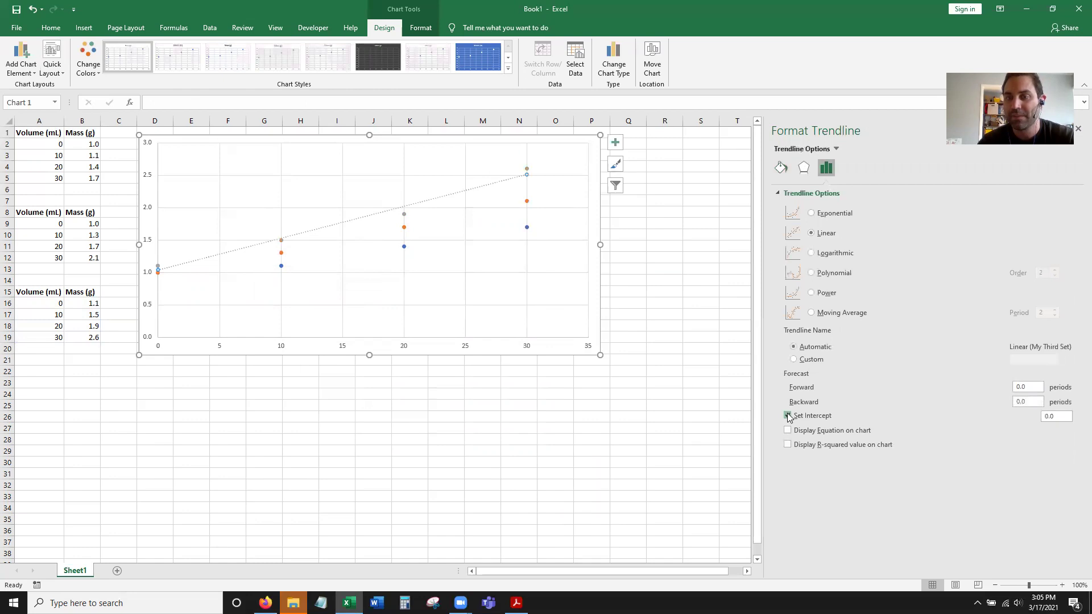
click(788, 430)
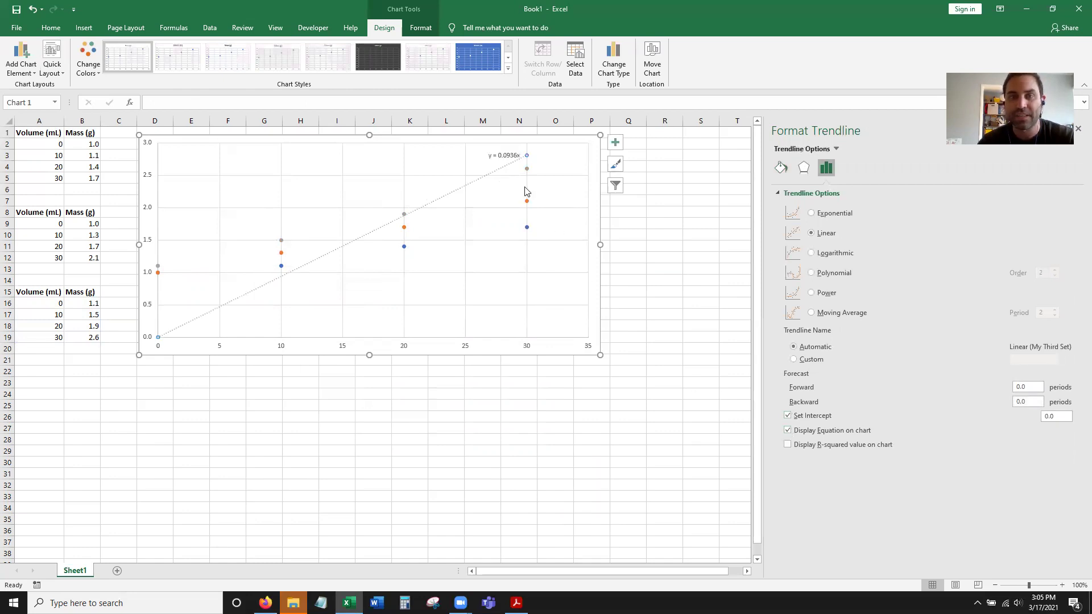
Add a linear trendline to the My Second Set series with its intercept set to 0.0 and its equation displayed on the chart
click(404, 228)
right_click(404, 228)
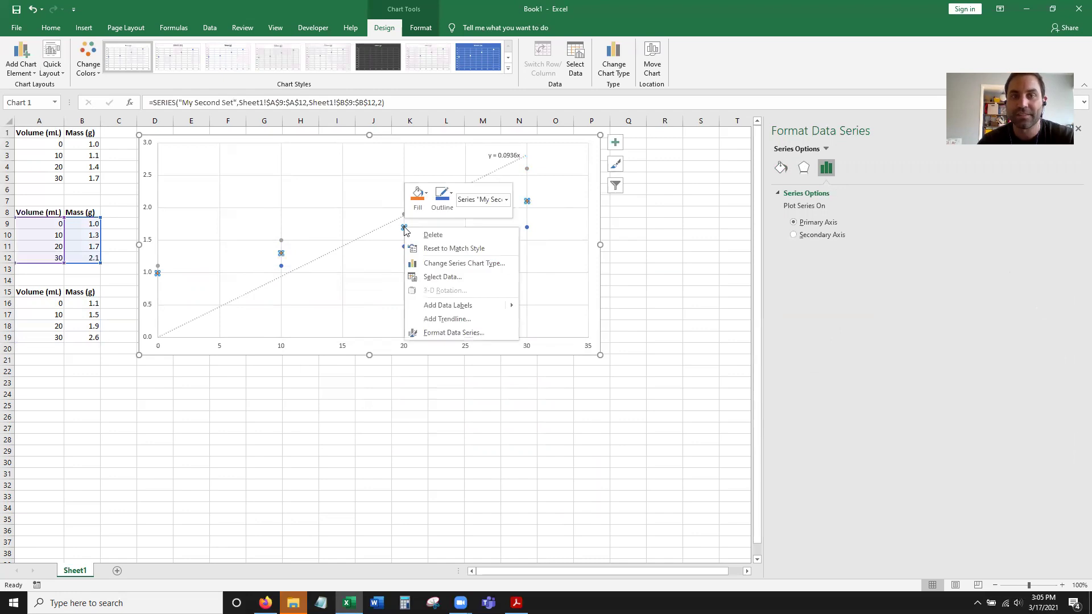
click(451, 318)
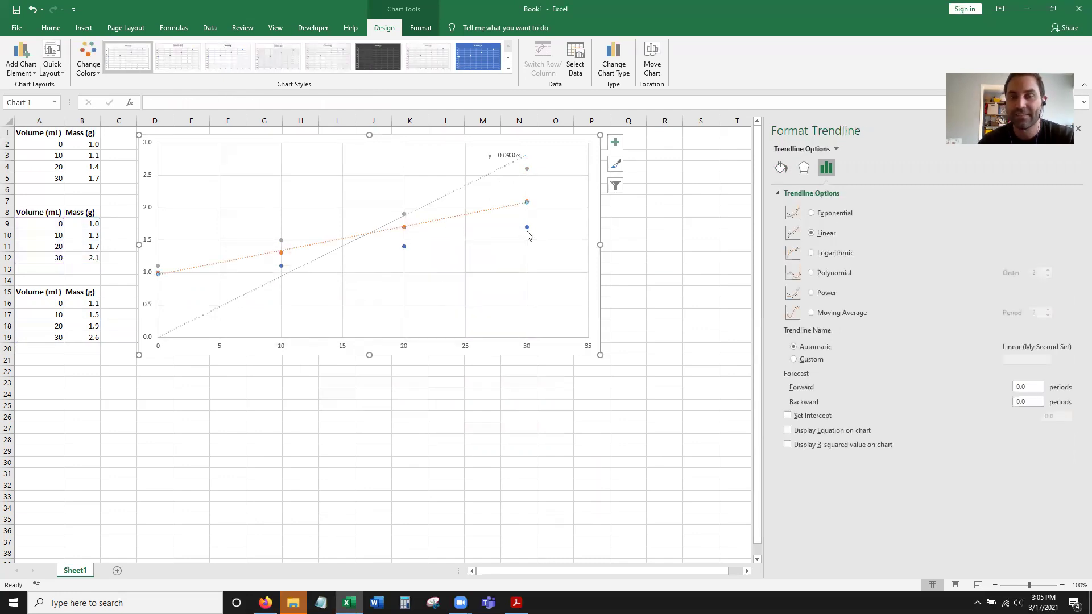
click(788, 416)
click(788, 431)
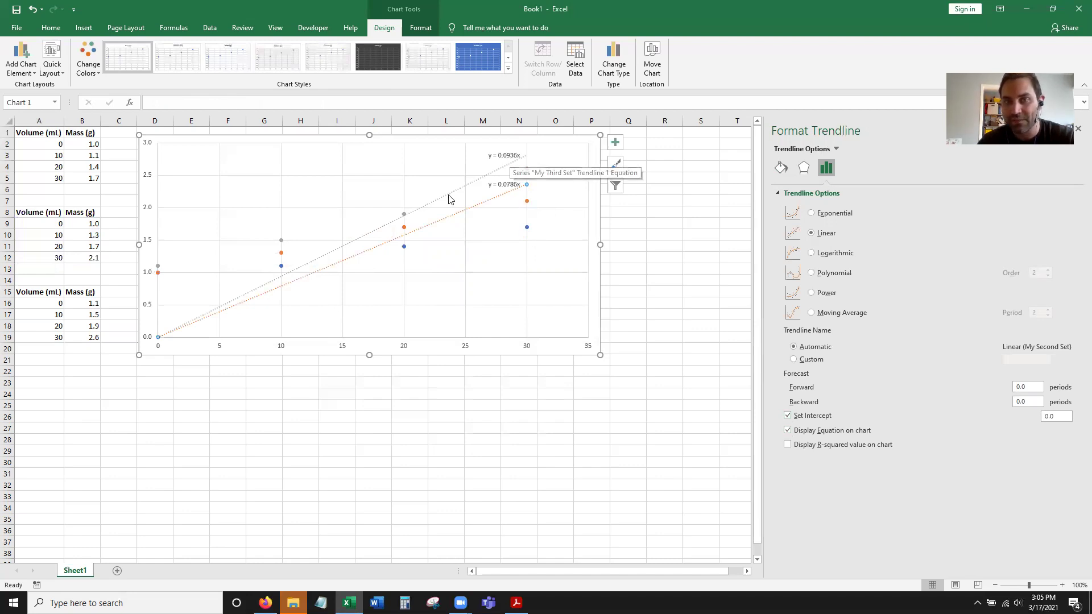
Add a linear trendline to the My First Set series with its intercept set to 0.0 and its equation displayed on the chart
click(403, 246)
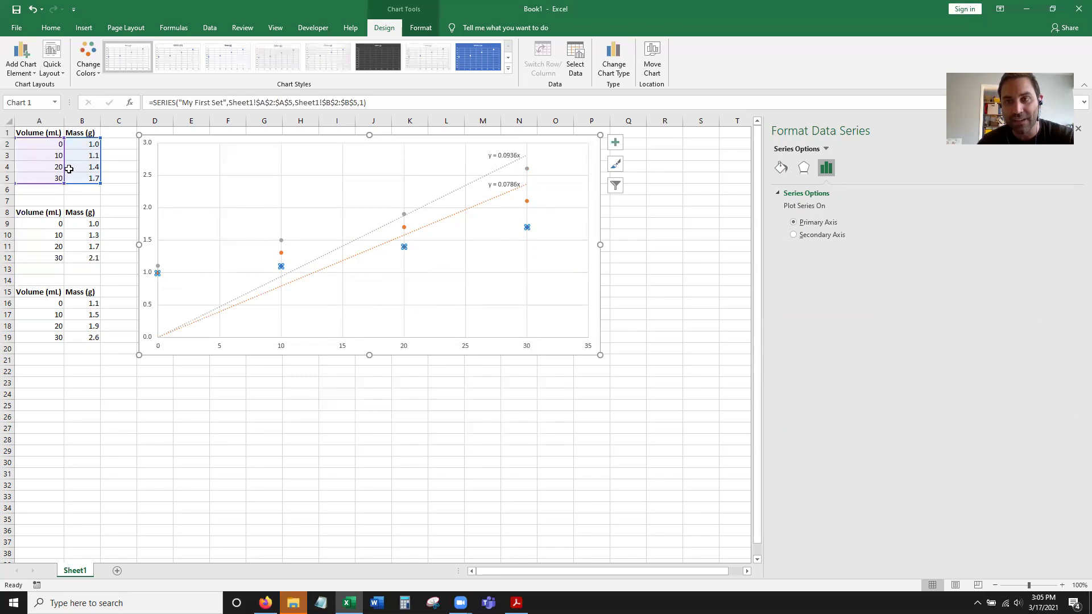
right_click(403, 246)
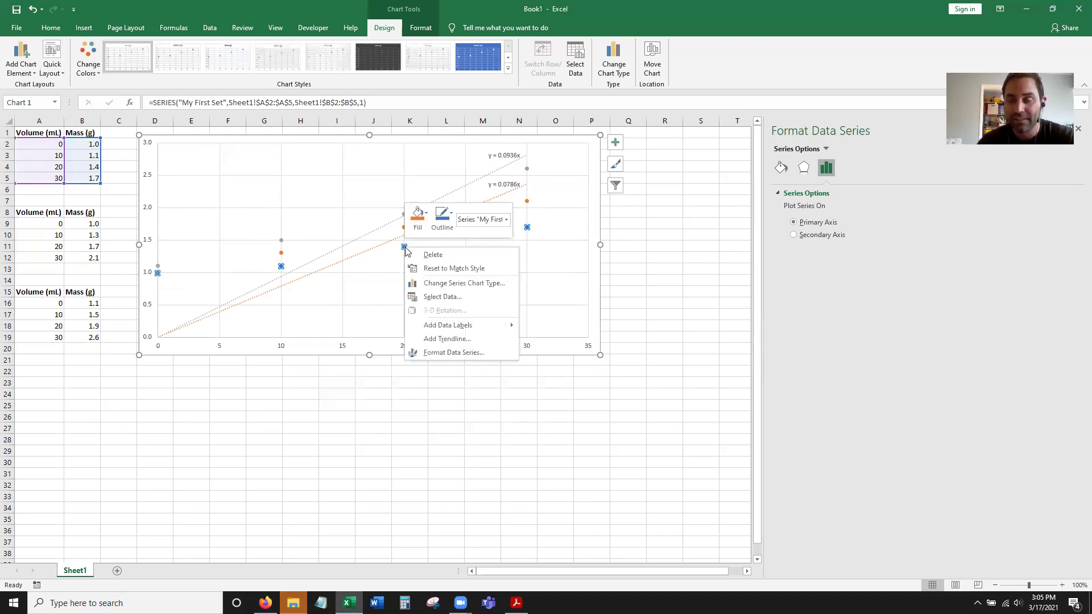
click(446, 339)
click(791, 417)
click(788, 431)
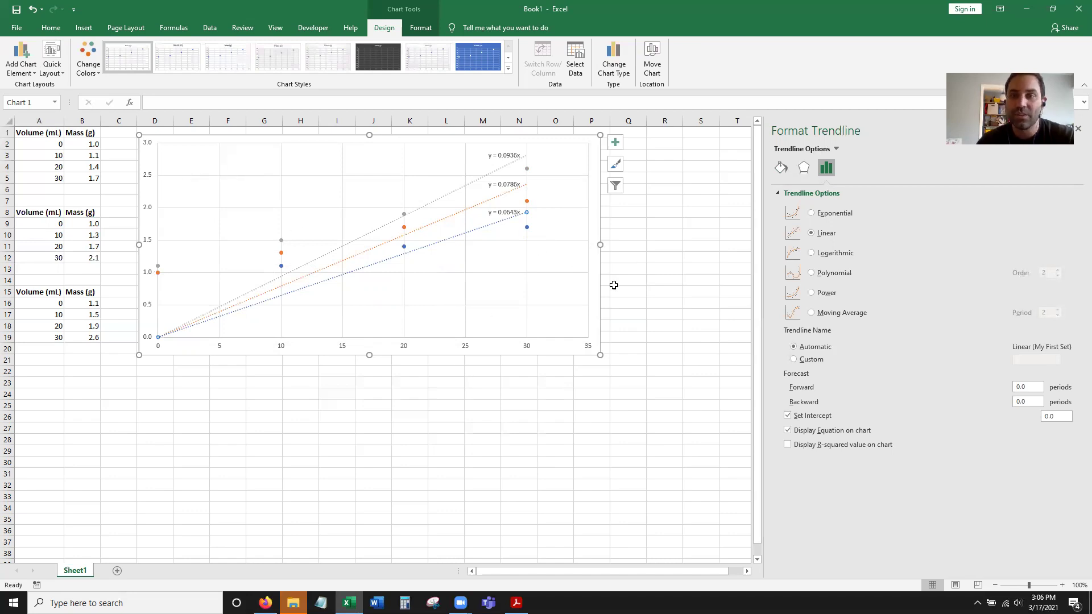
click(591, 254)
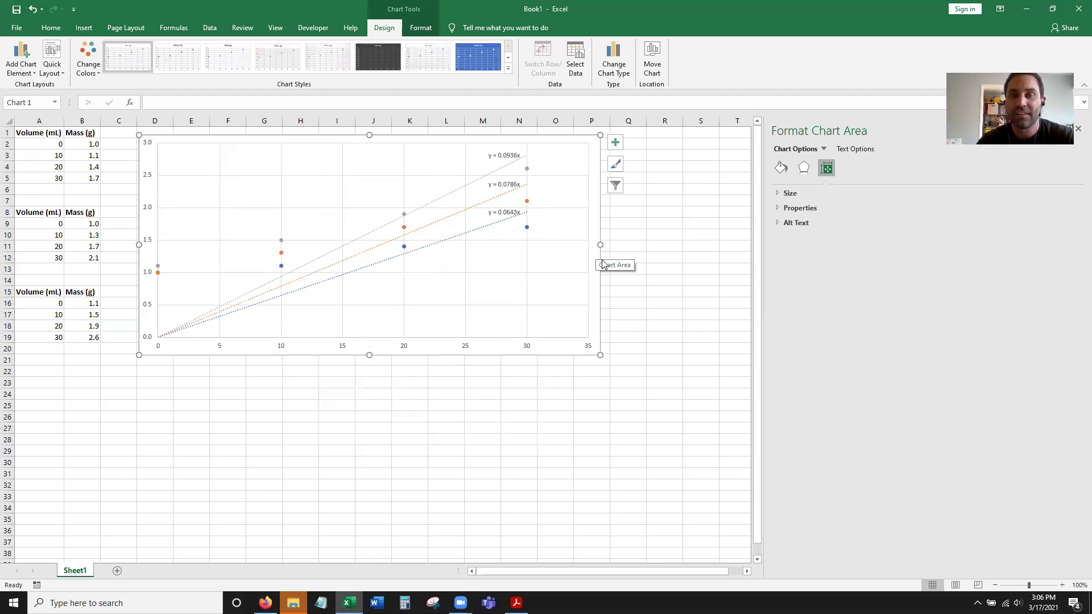
click(576, 232)
right_click(576, 232)
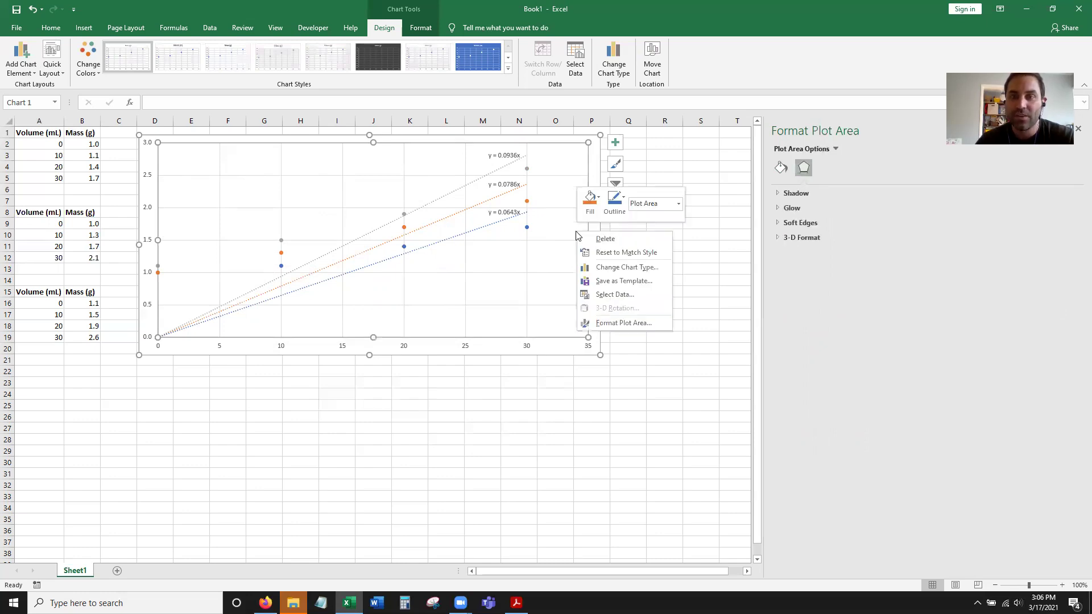
click(613, 324)
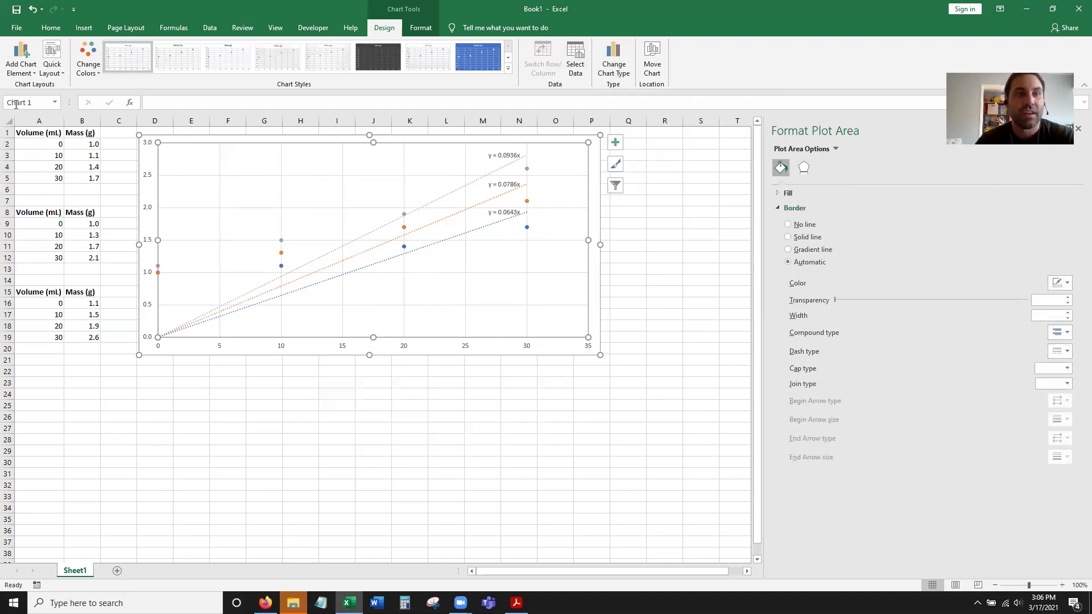
click(26, 73)
mouse_move(33, 100)
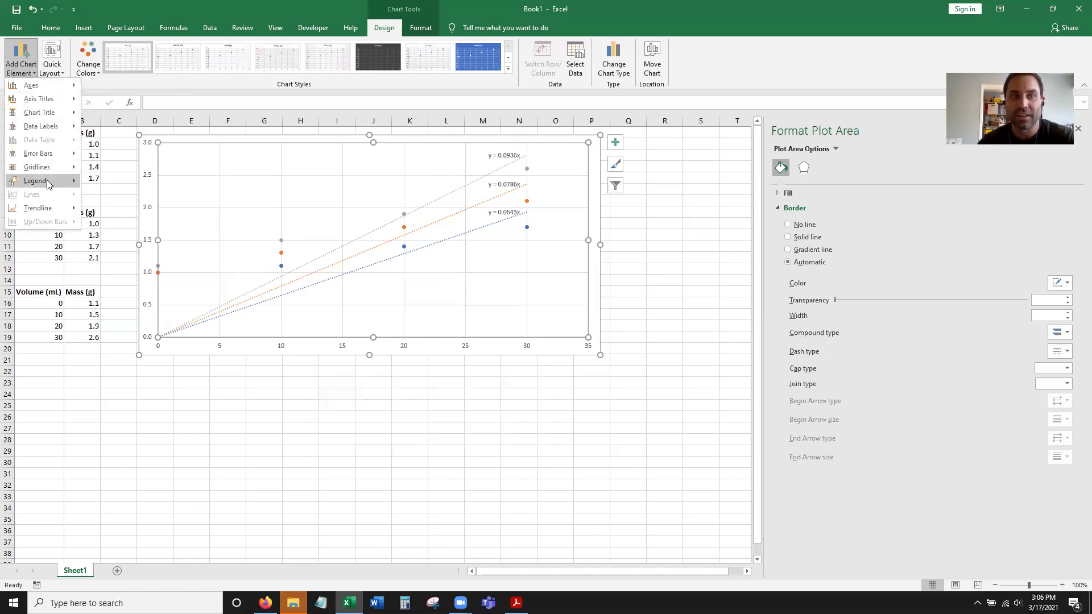
Apply Quick Layout 1 to the scatter chart to add a chart title, axis titles and a legend
click(58, 73)
click(57, 73)
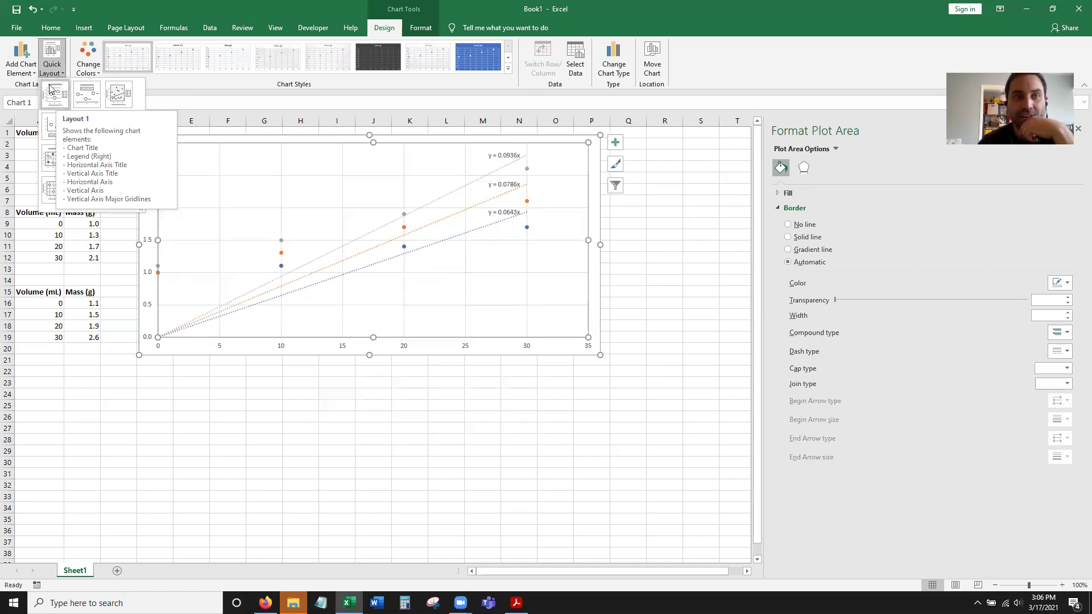
click(54, 96)
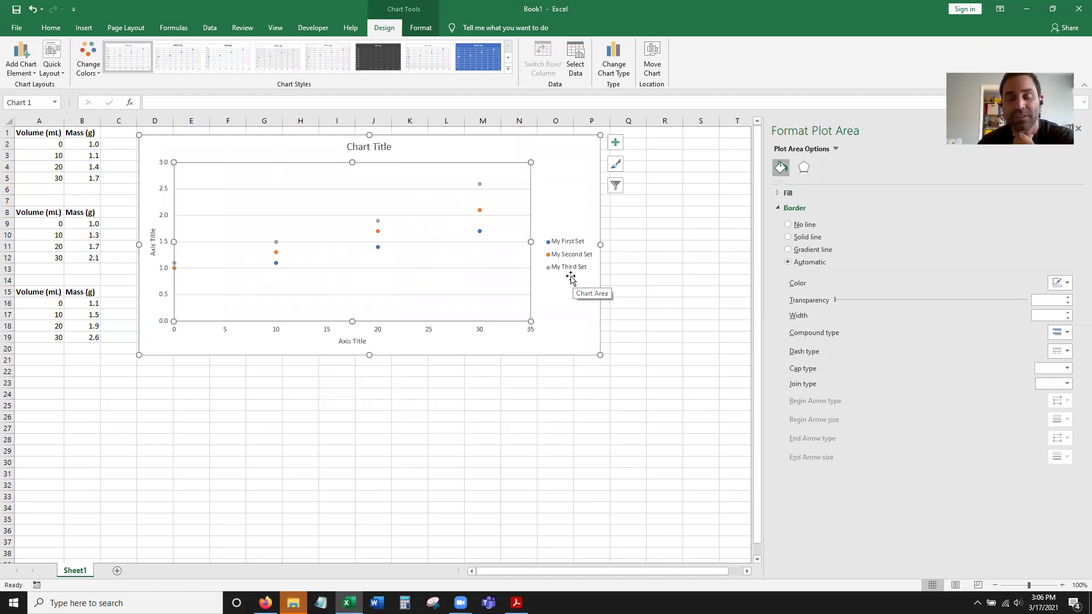
Apply Quick Layout 9 to the scatter chart to show titles, a legend and series trendlines with equations
right_click(378, 222)
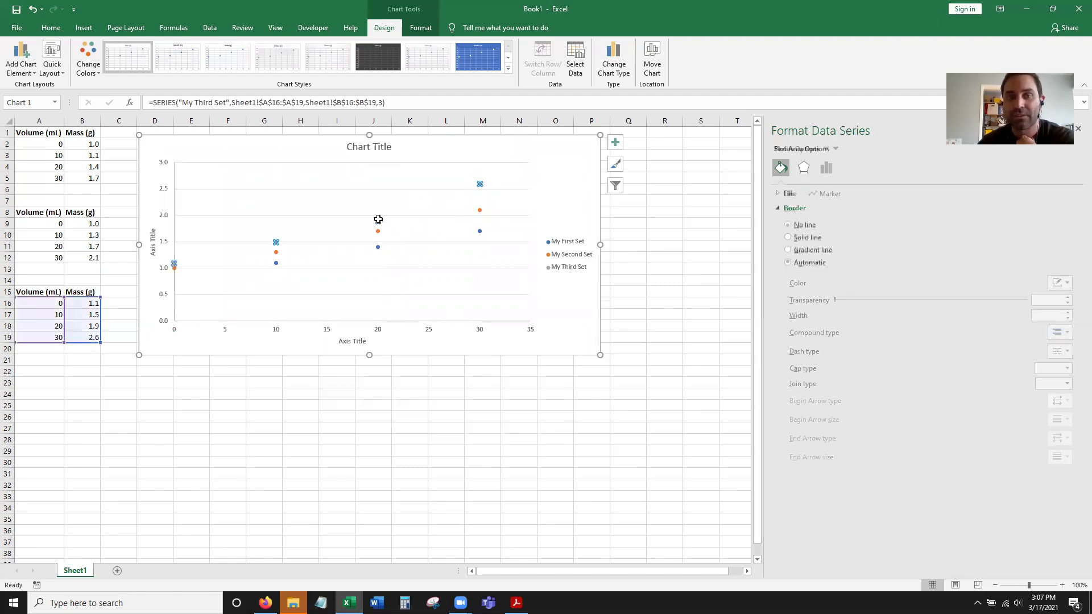
key(Escape)
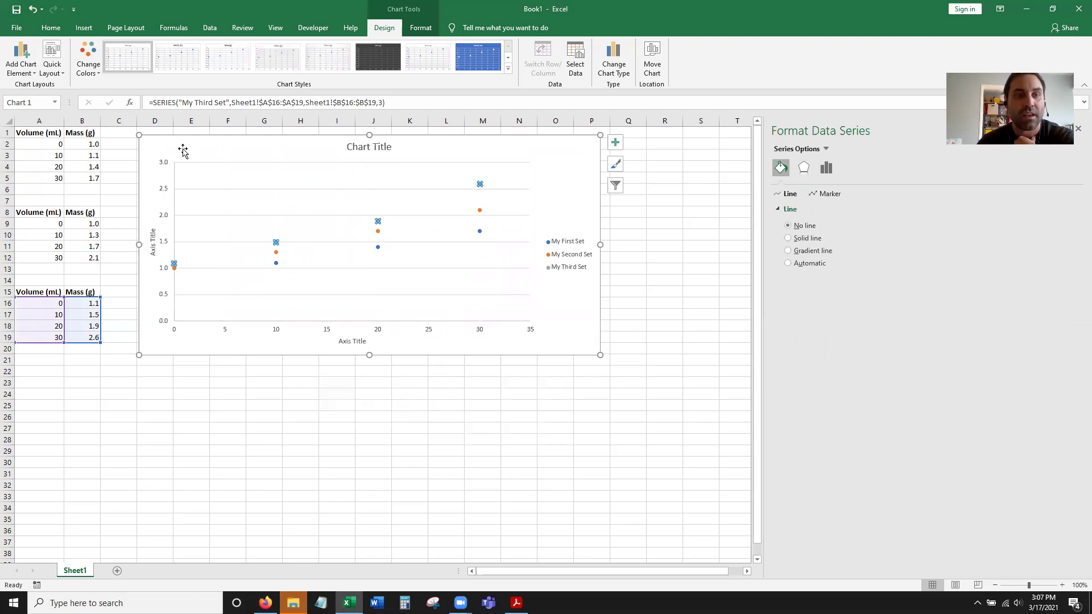
click(52, 60)
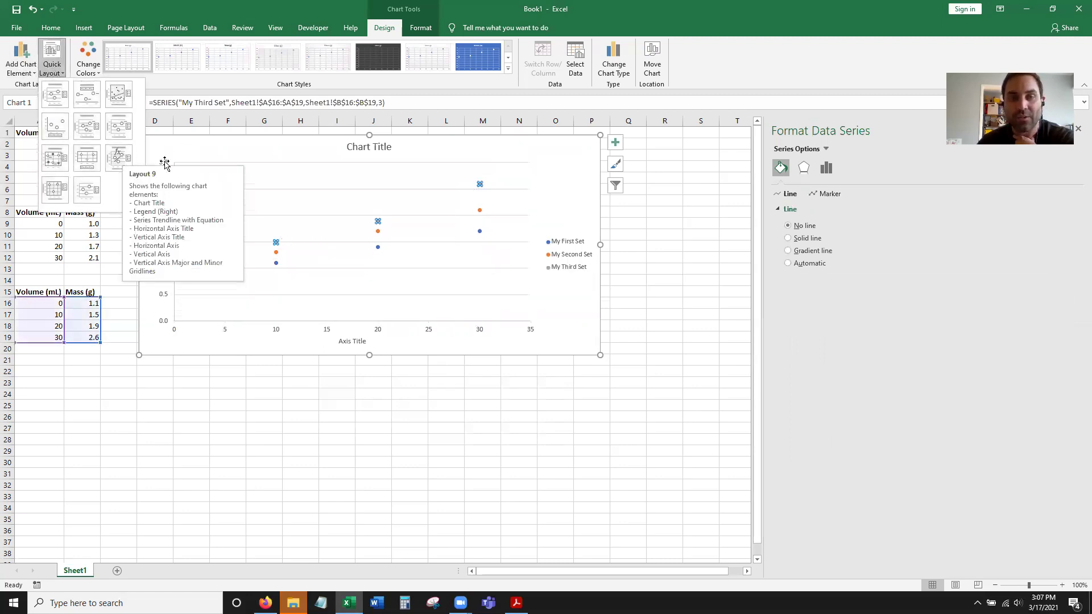
click(118, 157)
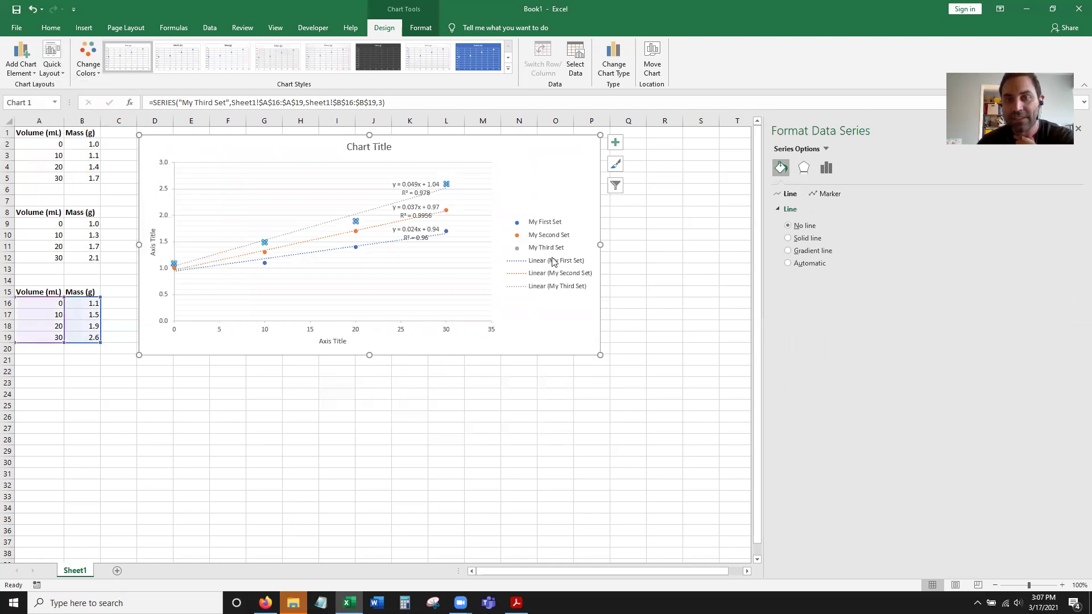
Set the My Third Set trendline's intercept to 0.0 and turn off its R-squared value on the chart
click(410, 196)
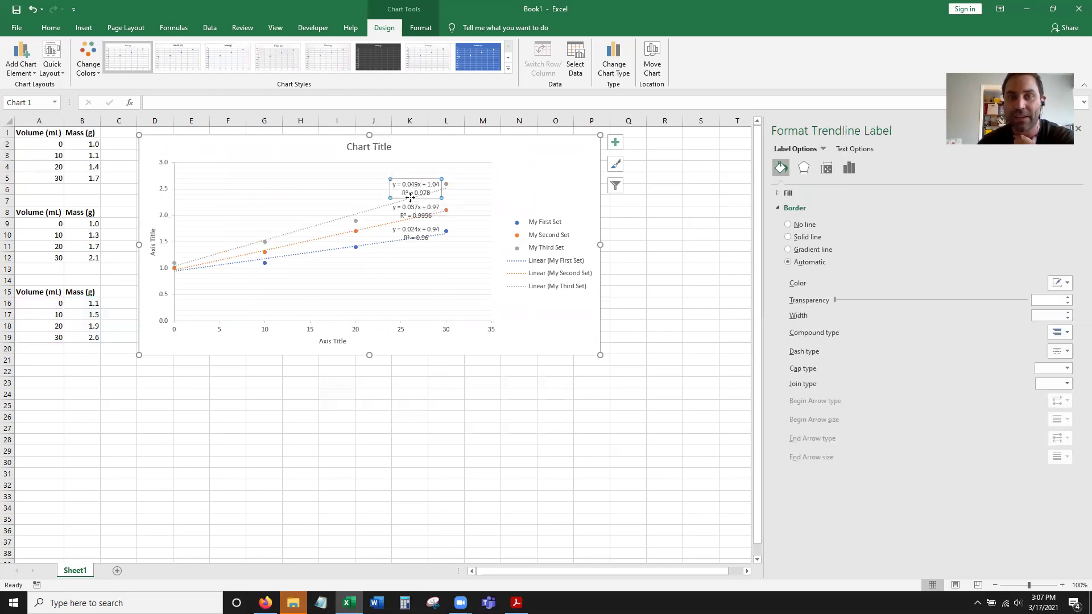
click(390, 204)
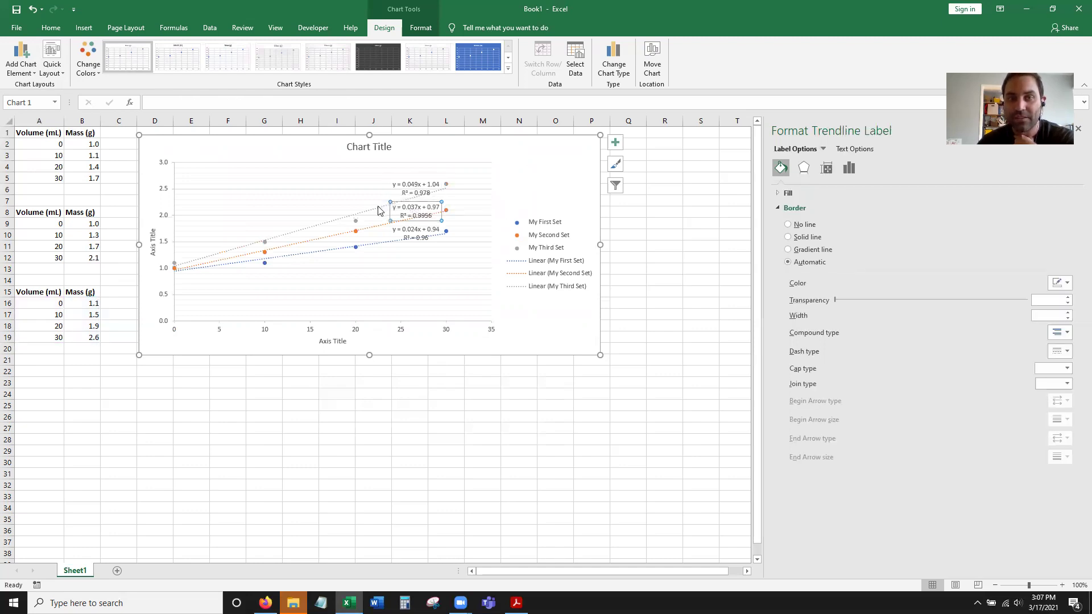
click(375, 208)
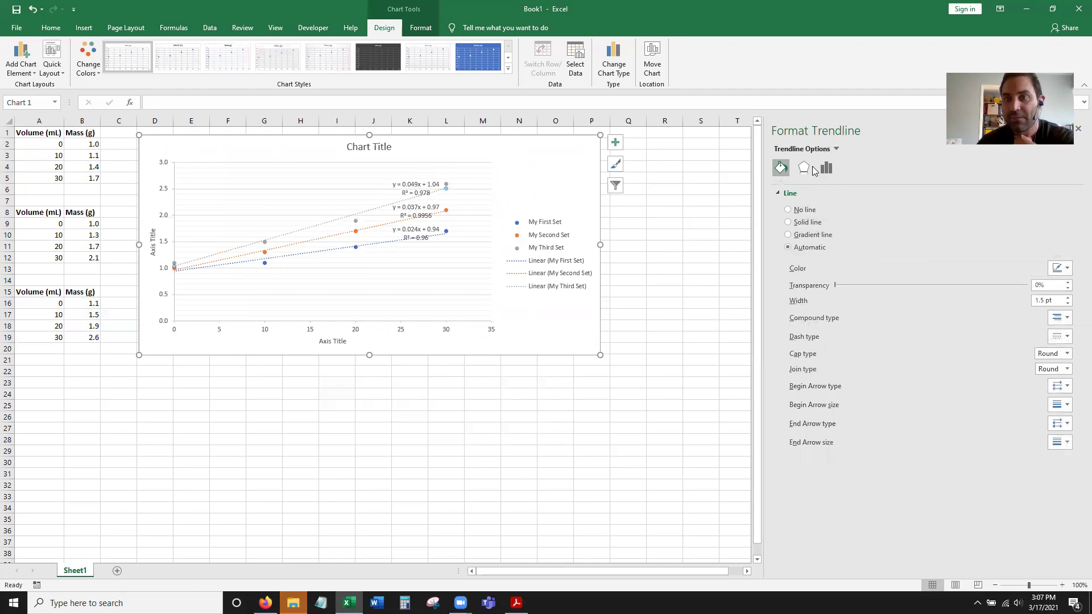
click(835, 149)
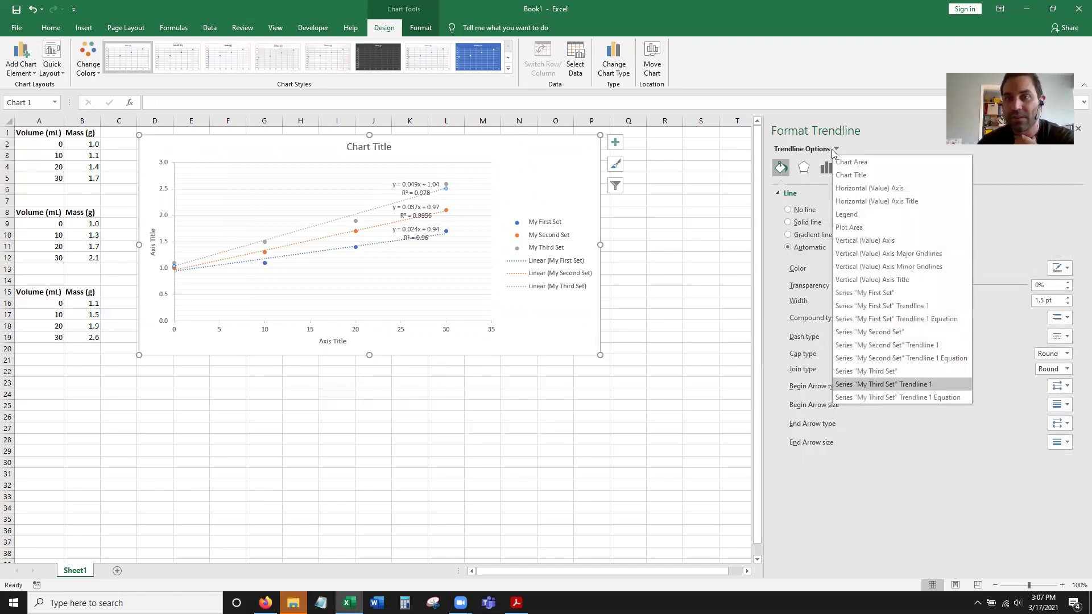
click(871, 480)
click(805, 168)
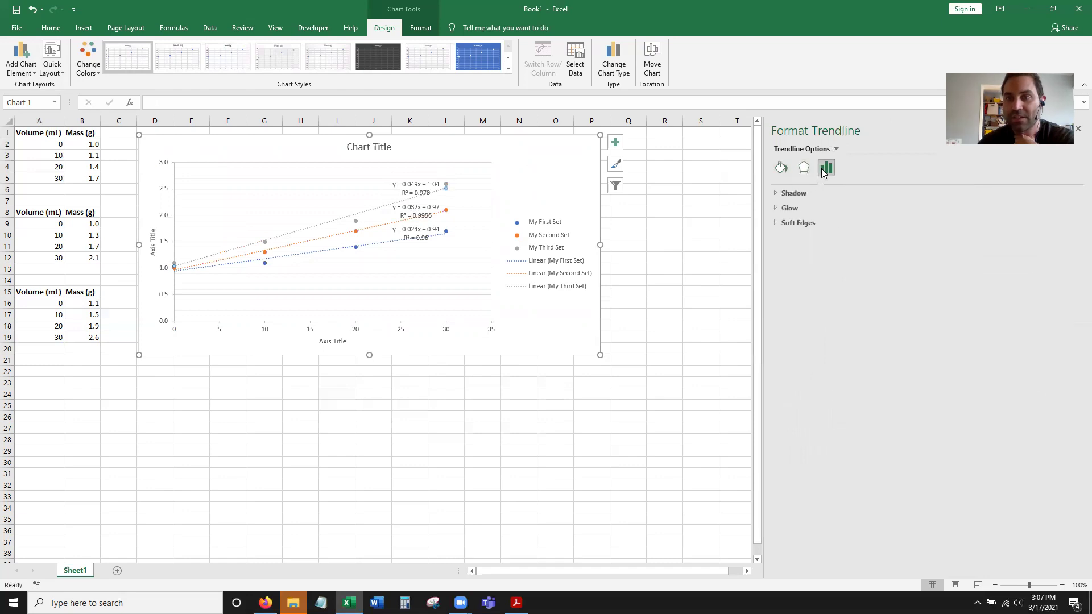
click(826, 167)
click(787, 416)
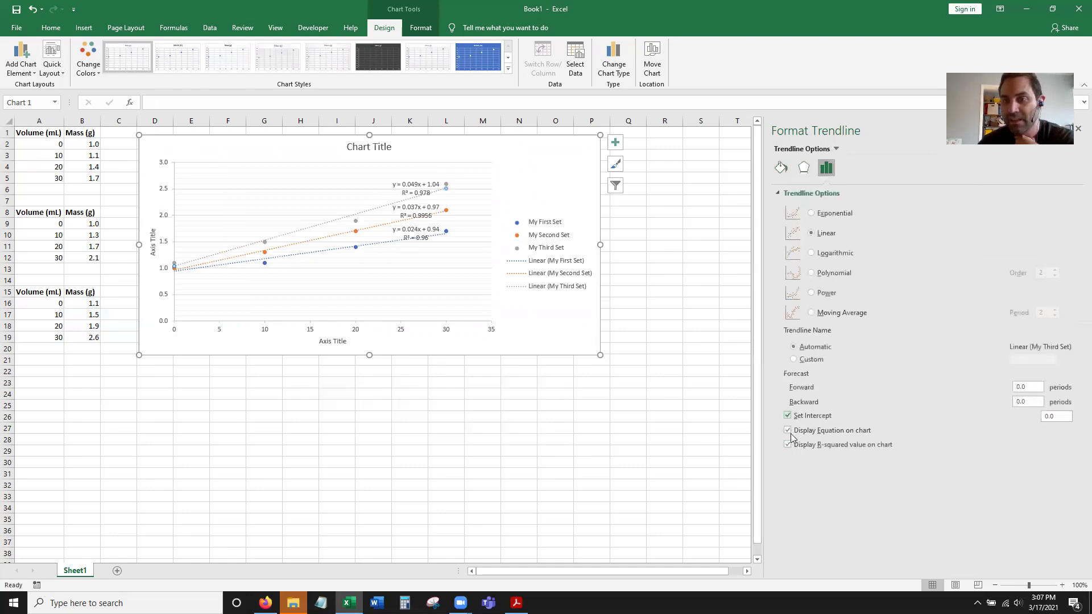
click(788, 445)
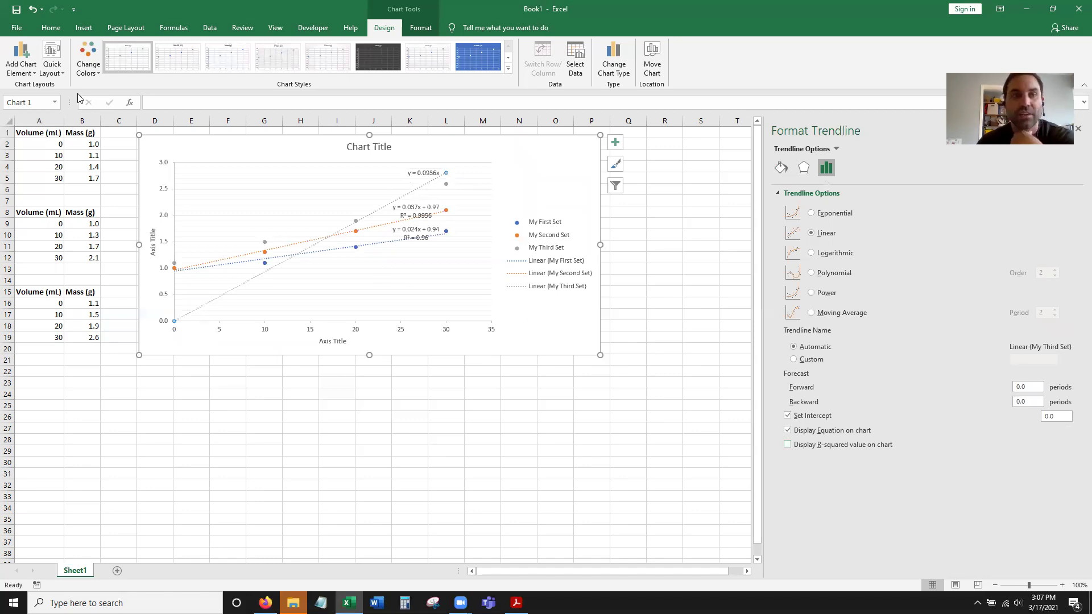
Apply Quick Layout 1 to the scatter chart and title the chart "My Demo Graph"
click(52, 62)
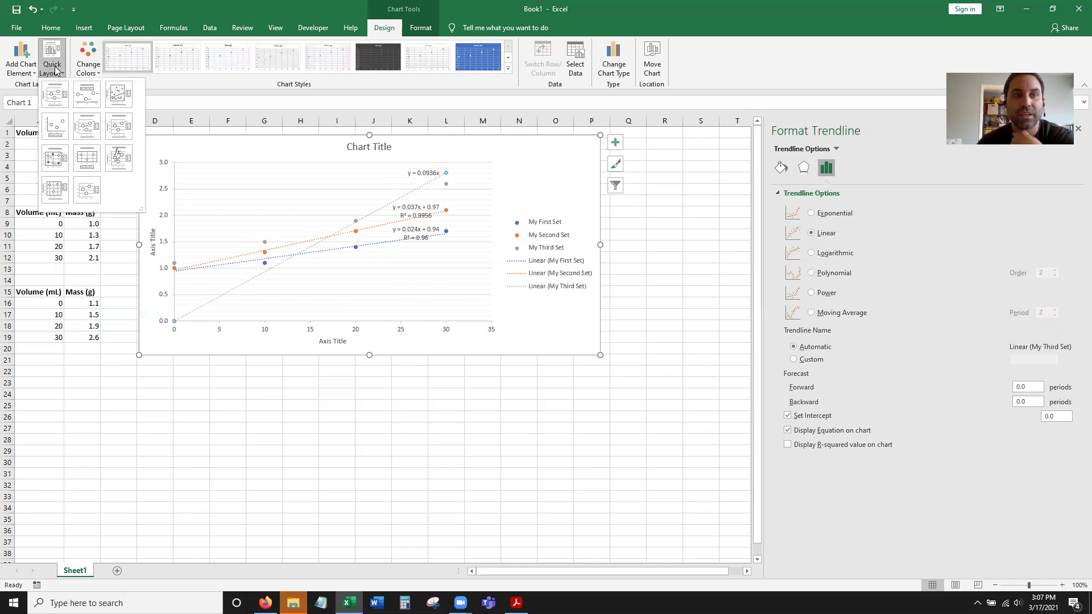
click(55, 97)
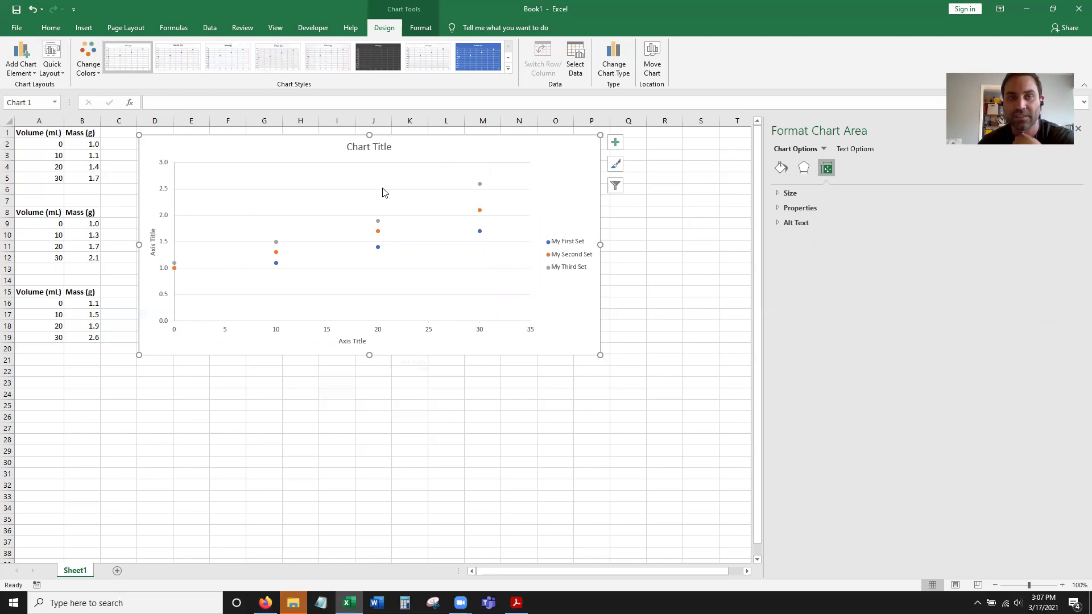
click(375, 148)
drag(391, 147, 354, 149)
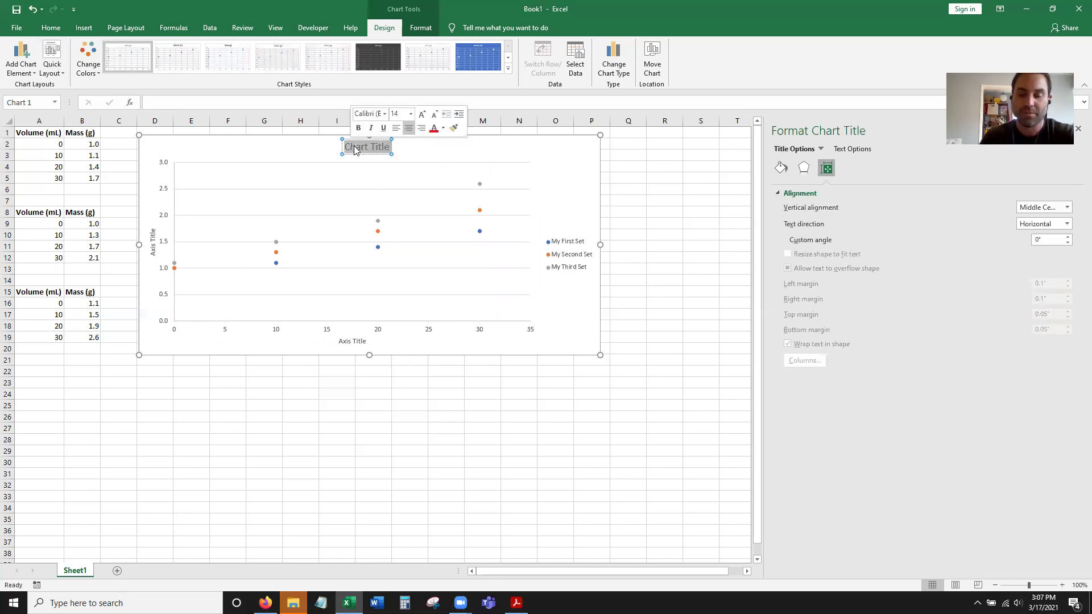
text(My Demo)
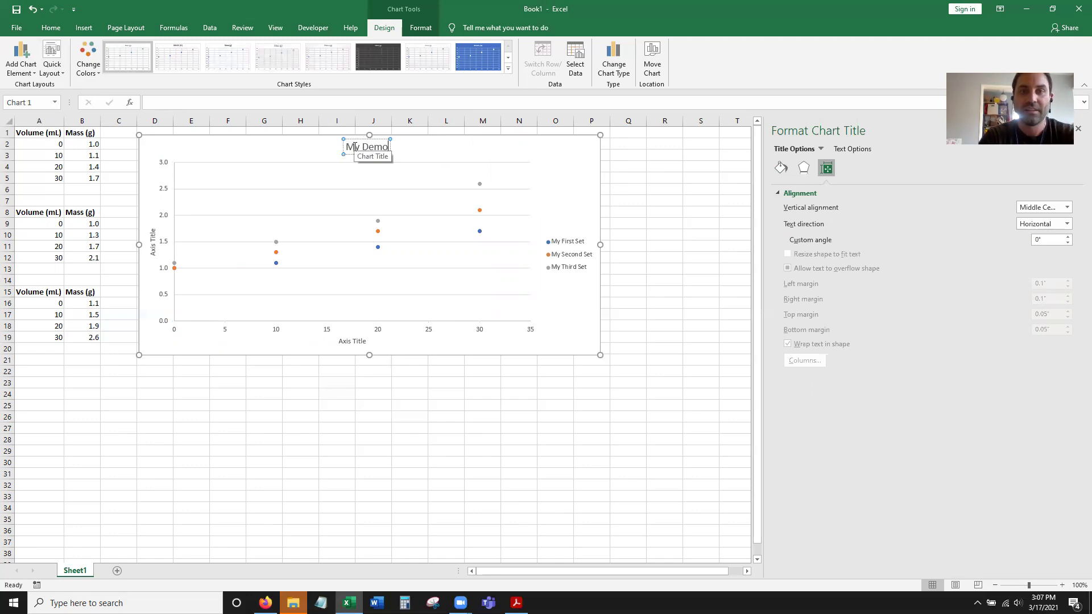
text( Graph)
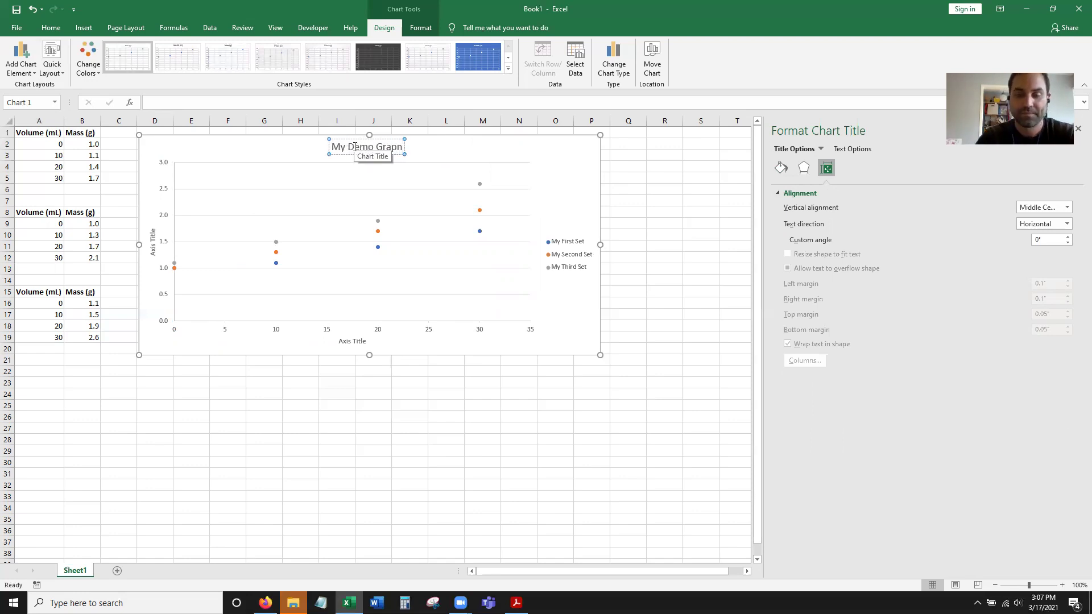
Title the chart's vertical axis "Mass(g)" and its horizontal axis "Volume (mL)"
click(153, 250)
drag(152, 255, 152, 238)
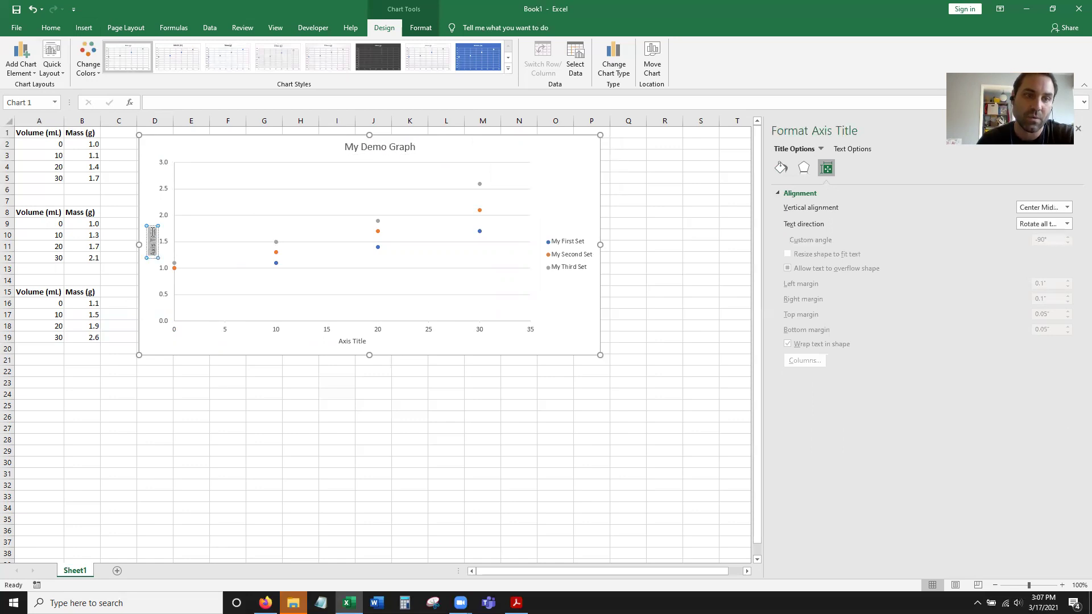
text(Mass (g))
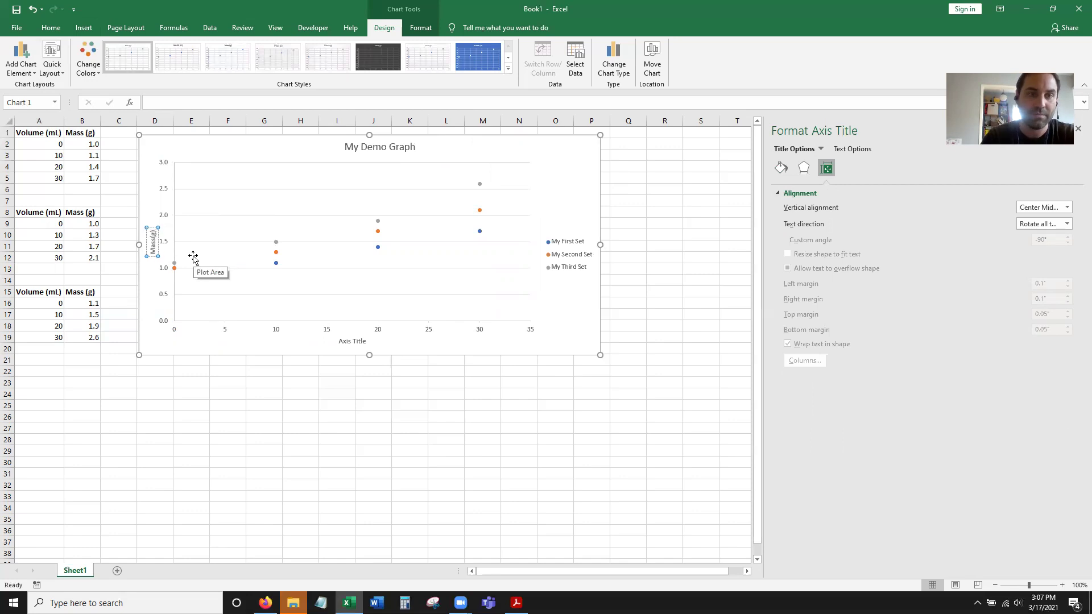
click(356, 341)
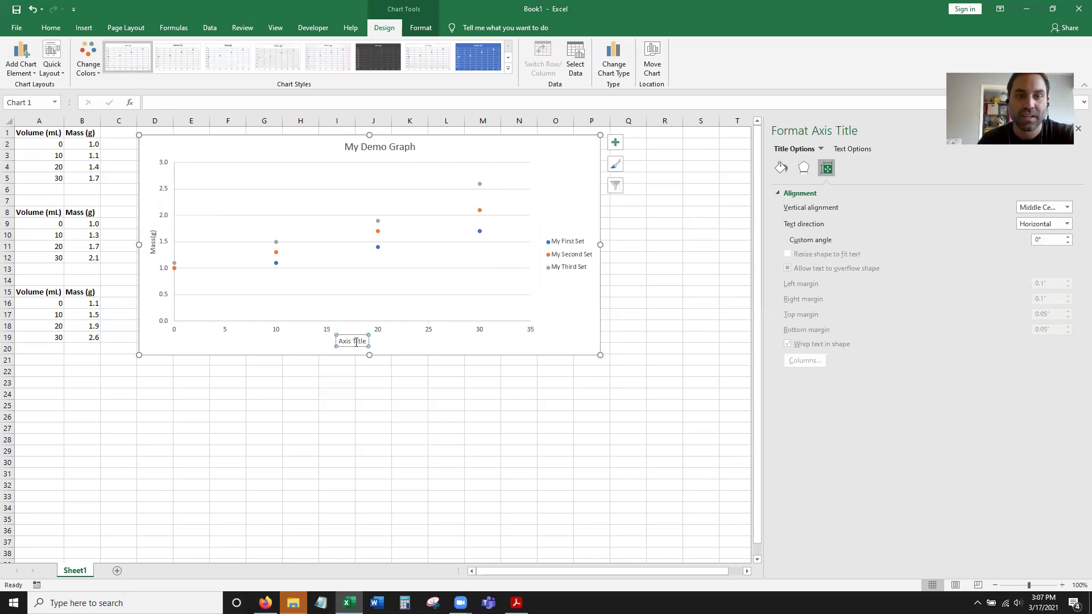
drag(366, 341, 328, 346)
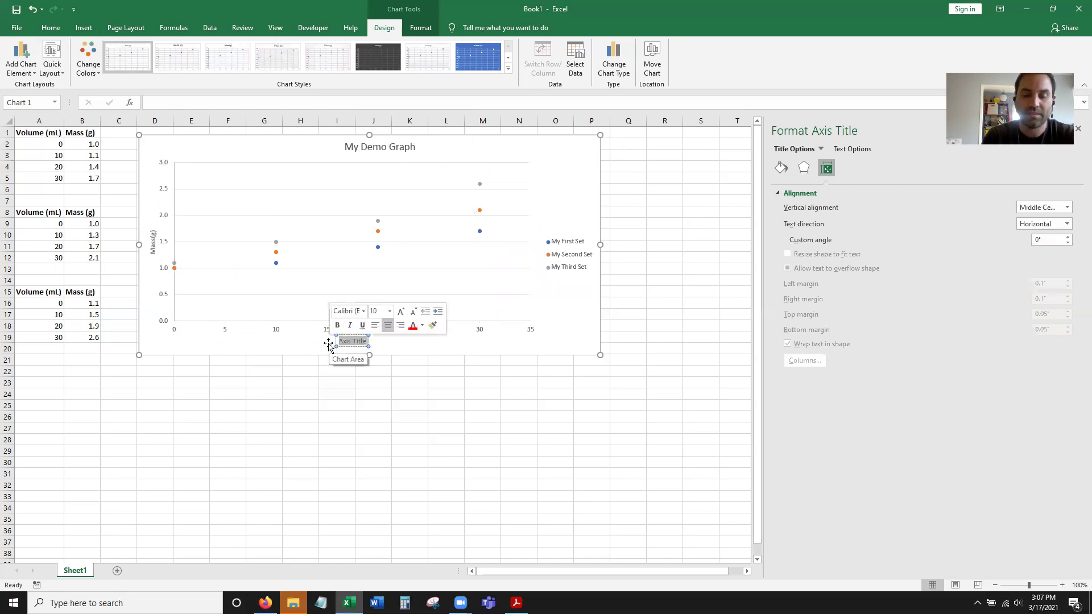
text(Volum)
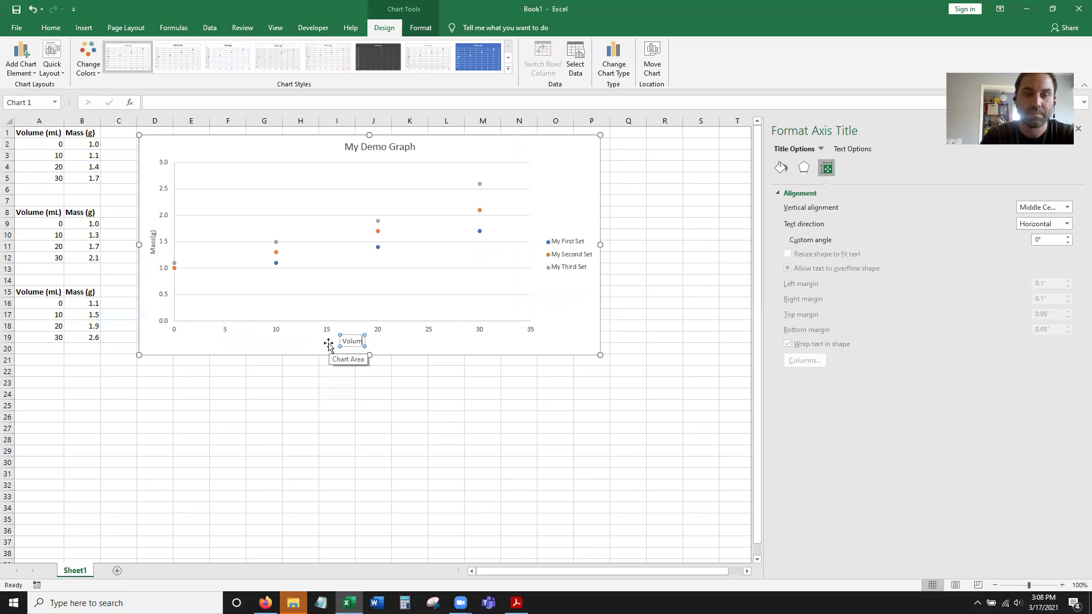
text(e (mL))
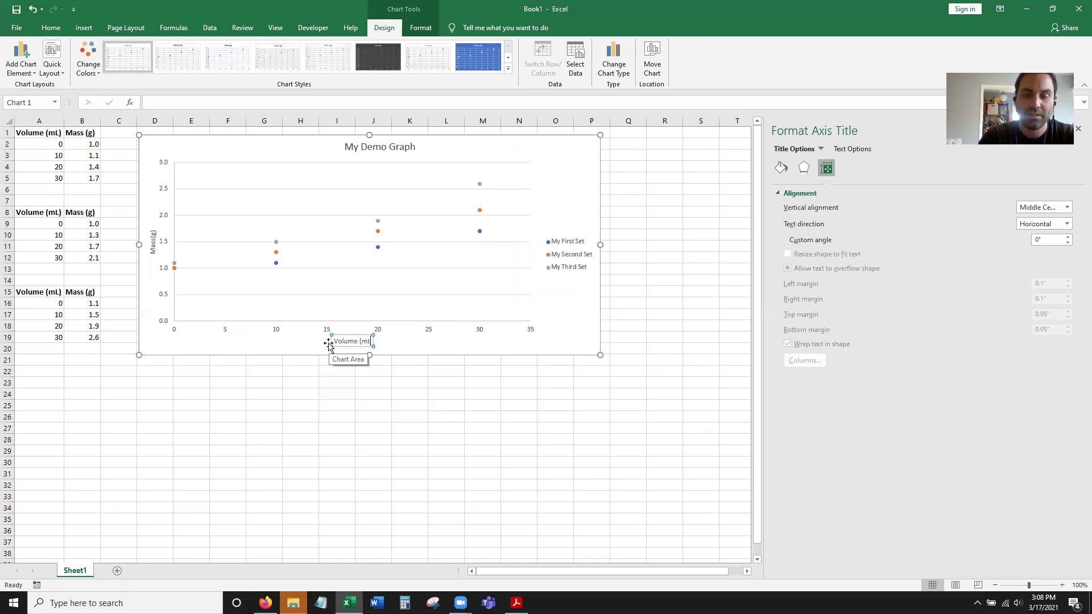
click(398, 415)
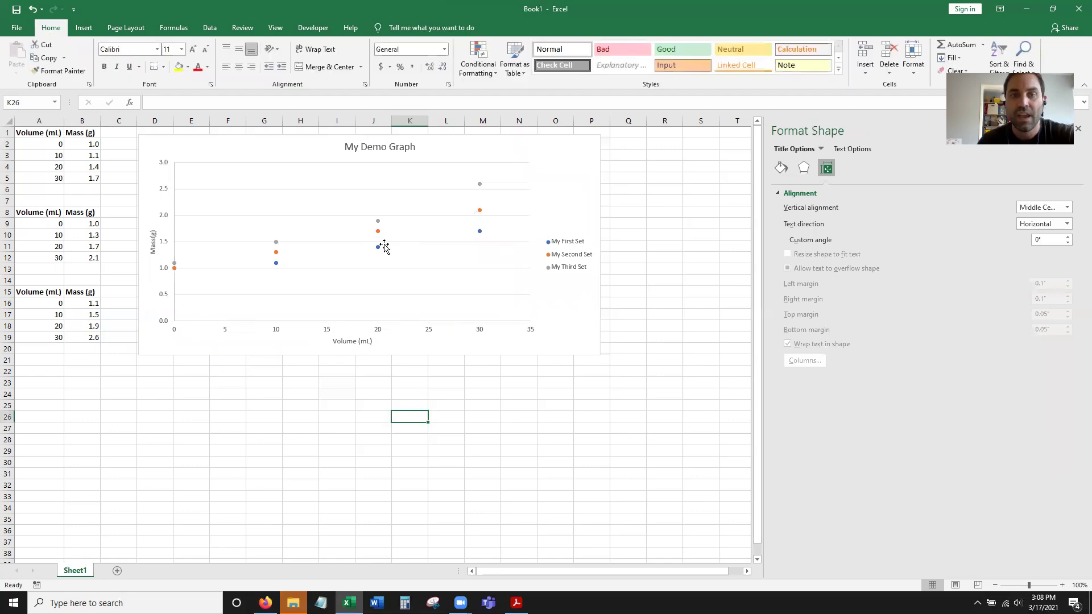
Add a linear trendline to My Third Set with a 0.0 intercept and show its equation on the chart
click(378, 220)
right_click(378, 220)
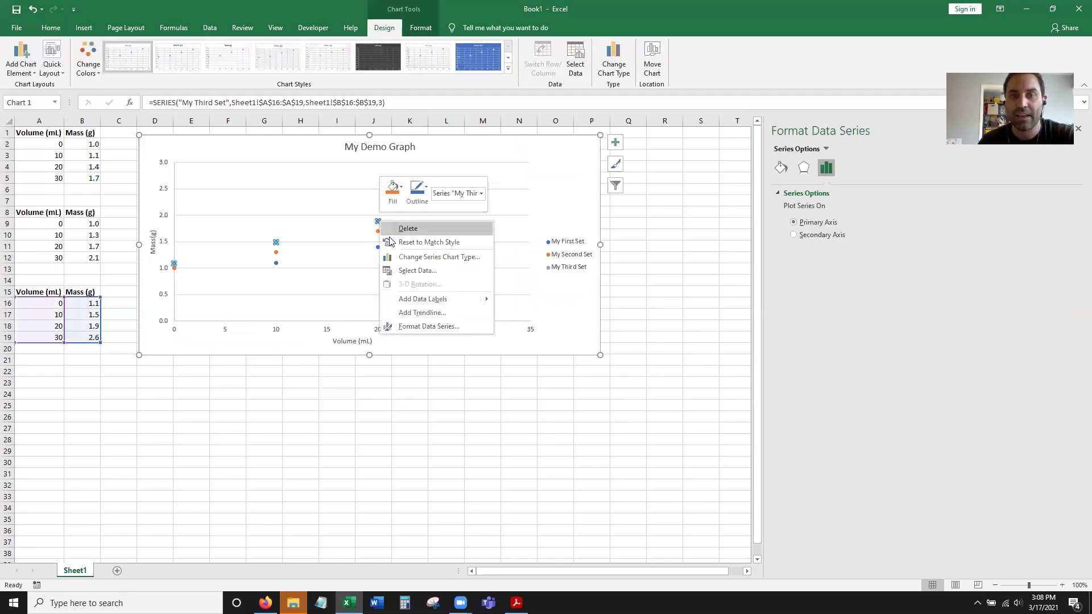
click(428, 313)
click(787, 415)
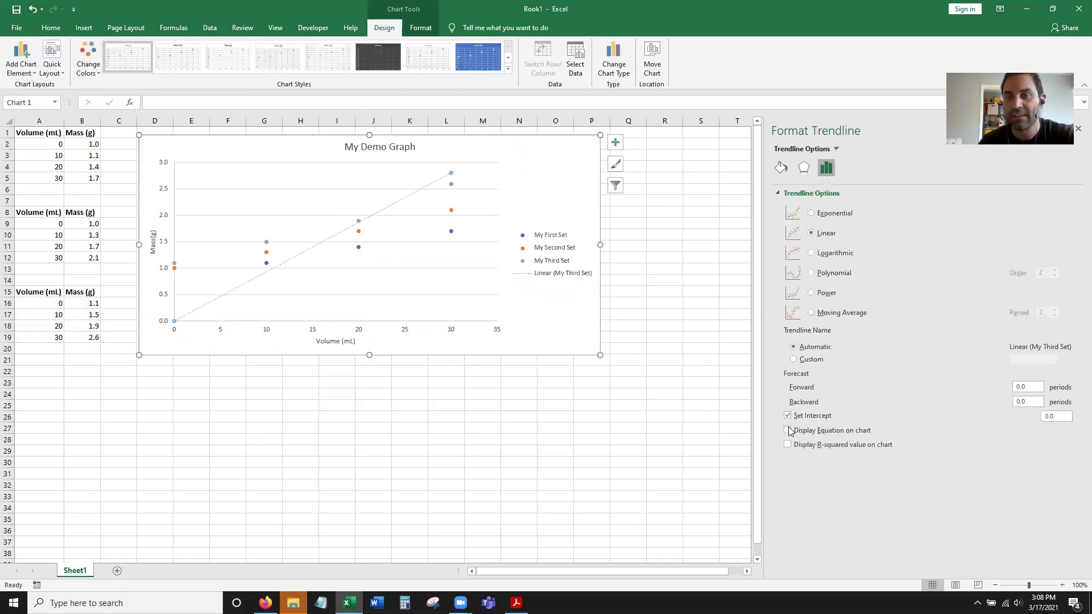
click(788, 430)
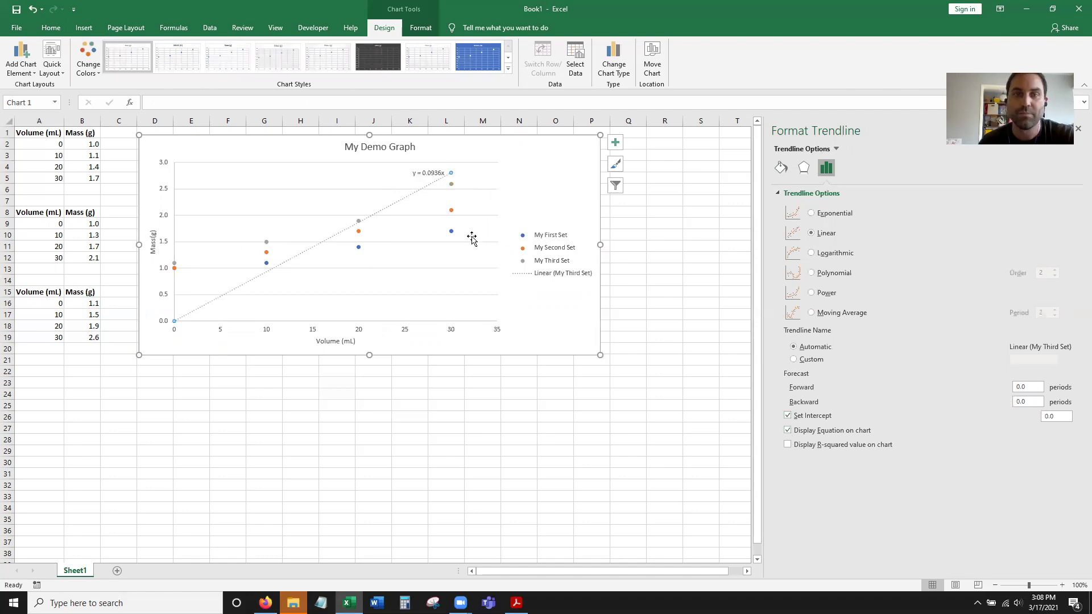
Add a linear trendline to My Second Set with a 0.0 intercept and show its equation on the chart
click(451, 211)
right_click(452, 212)
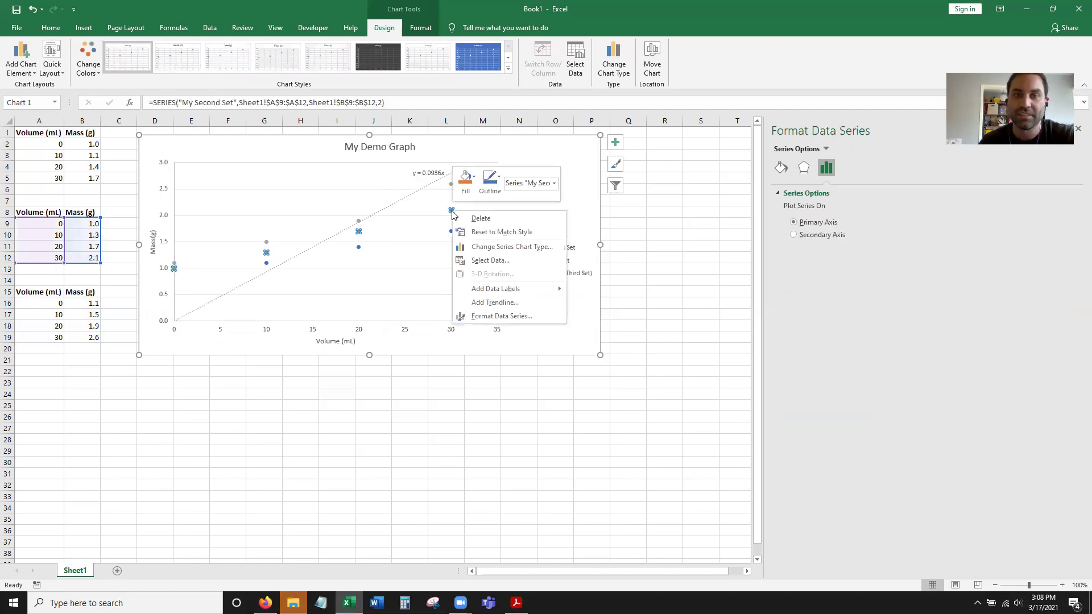
click(494, 302)
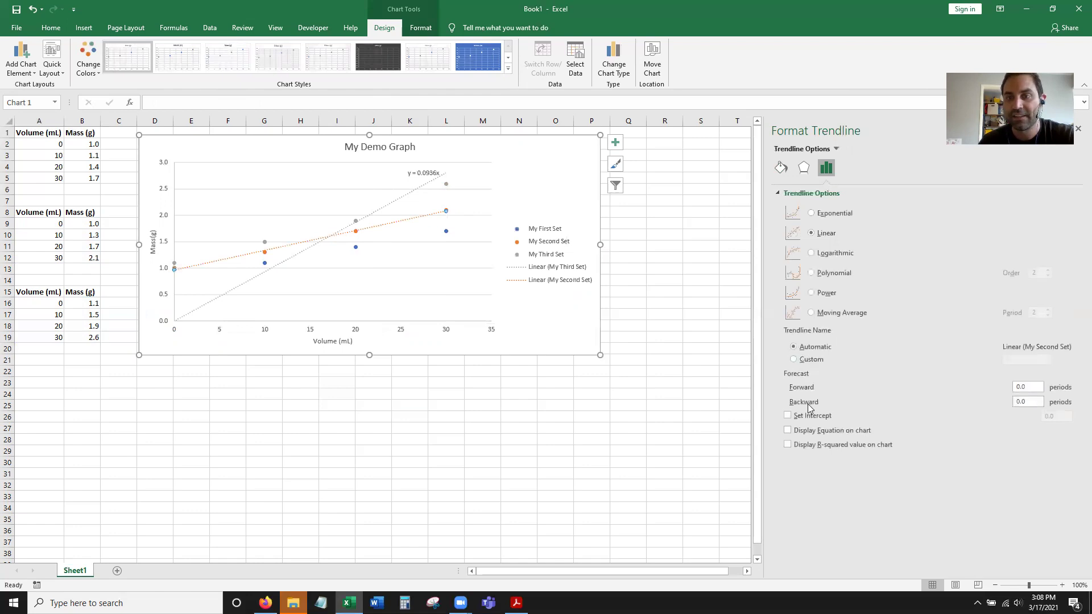
click(787, 416)
click(787, 431)
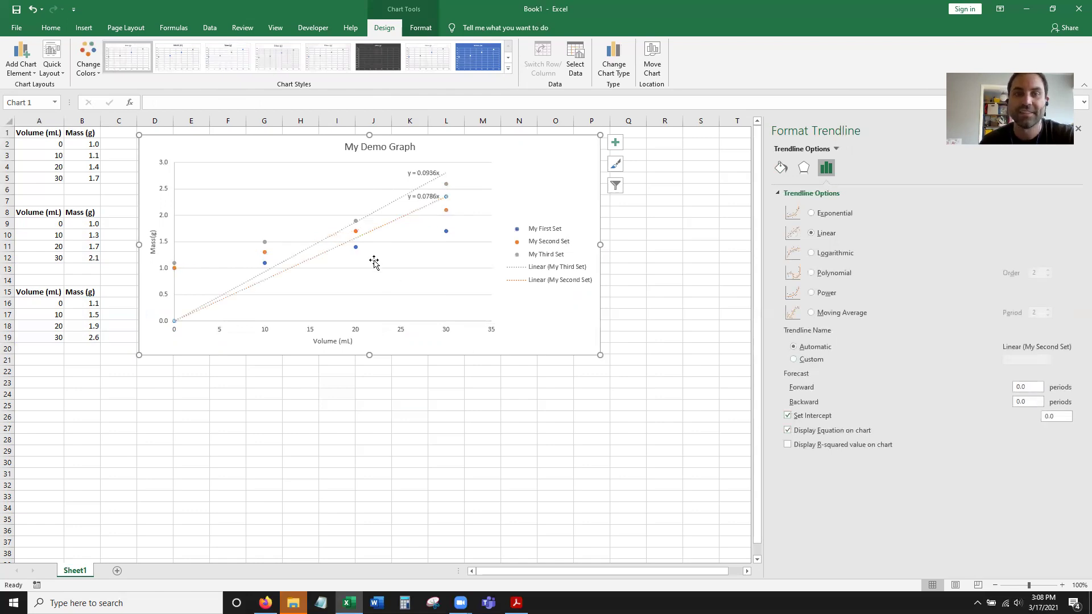
Add a linear trendline to My First Set with a 0.0 intercept and show its equation on the chart
click(356, 247)
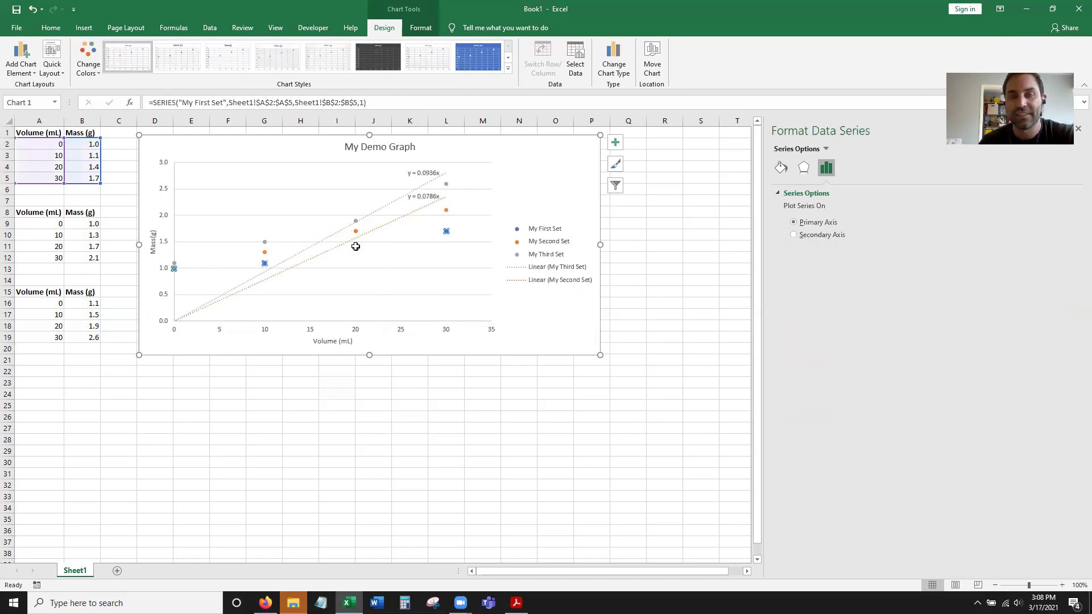
right_click(356, 247)
click(420, 340)
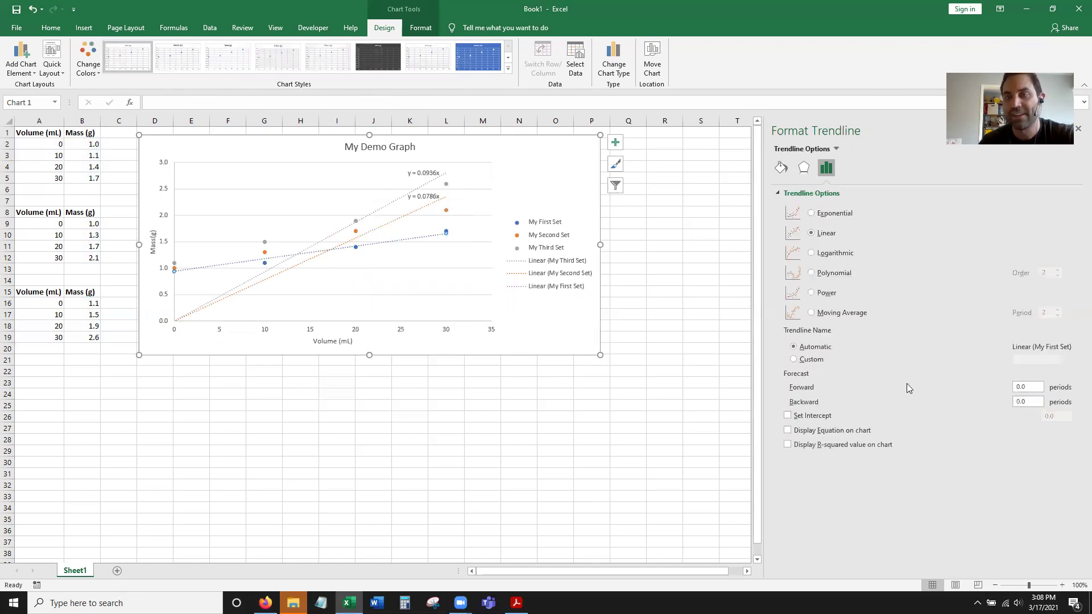
click(787, 416)
click(788, 431)
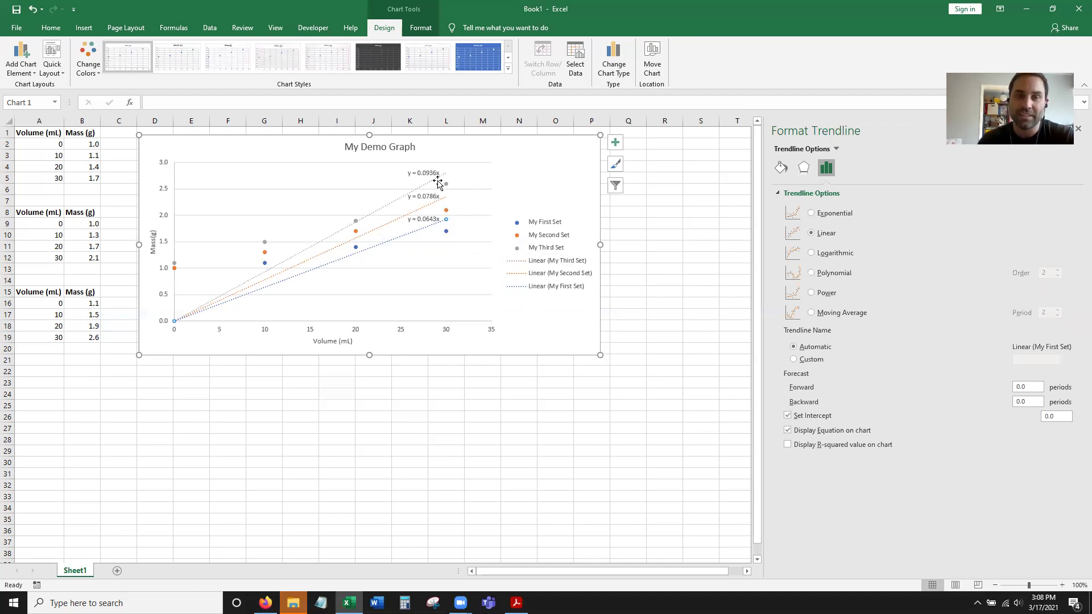
click(521, 170)
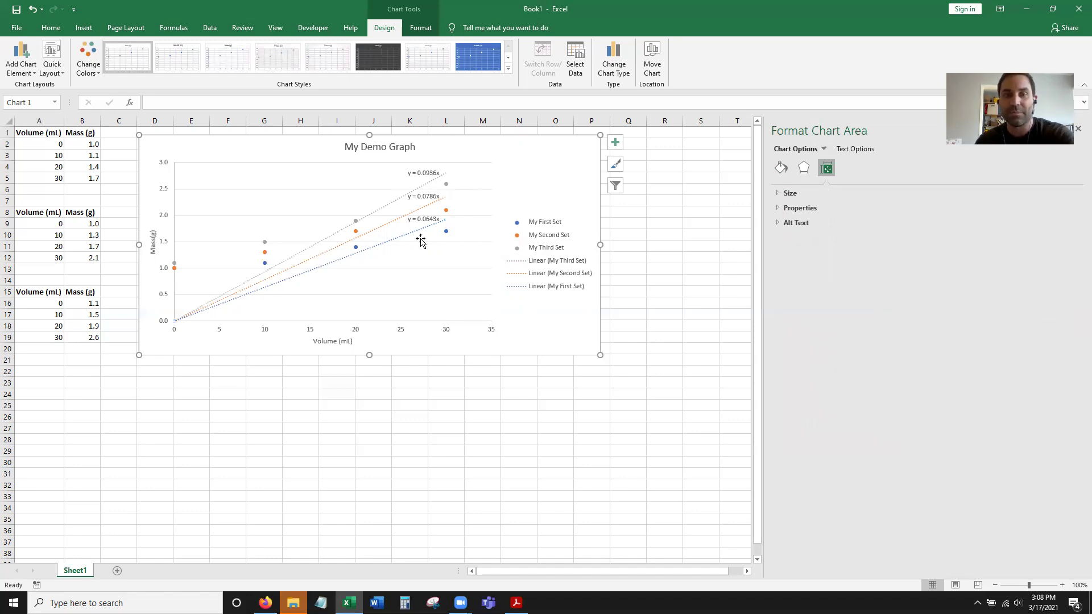
Delete the My First Set and My Second Set series from the My Demo Graph chart
click(447, 233)
key(Delete)
click(446, 210)
key(Delete)
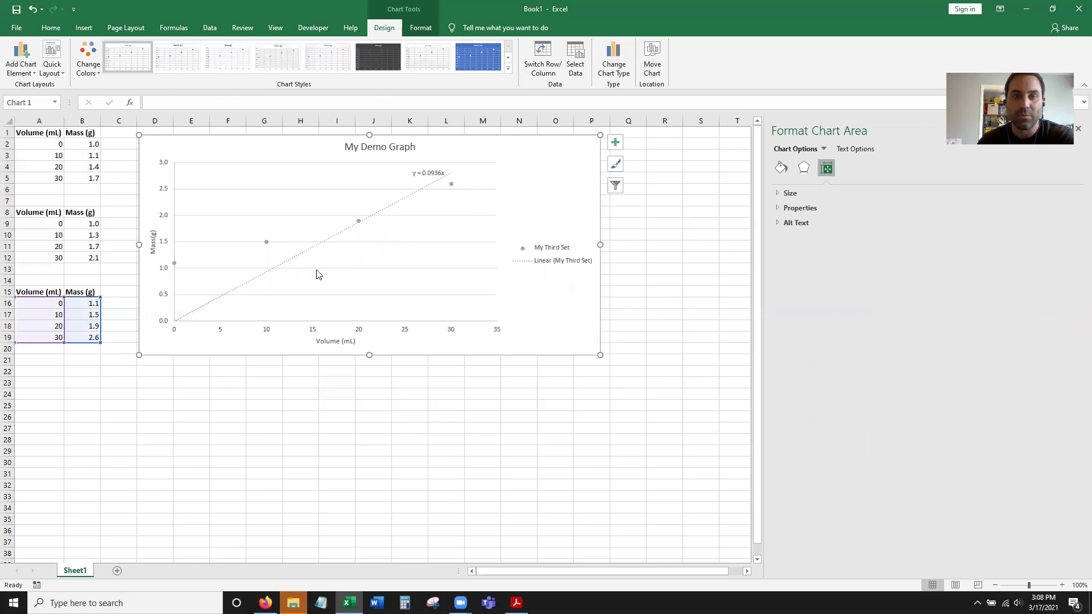
Insert a scatter chart from A8:B12 and place it, widened to about column P, beneath the My Demo Graph chart
click(237, 382)
drag(38, 213, 94, 259)
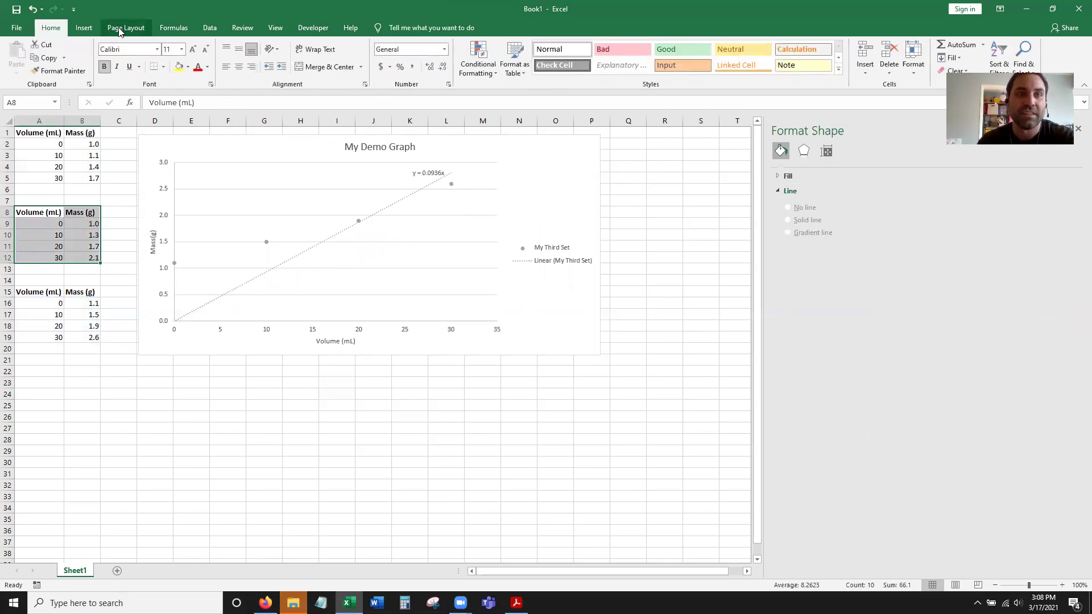
click(83, 28)
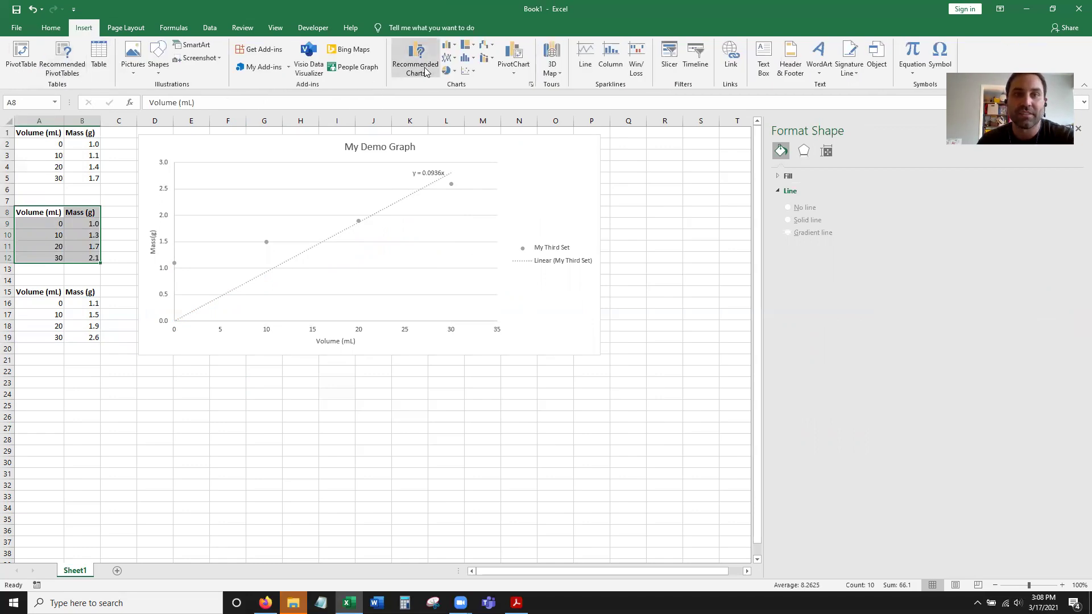
click(466, 71)
click(475, 136)
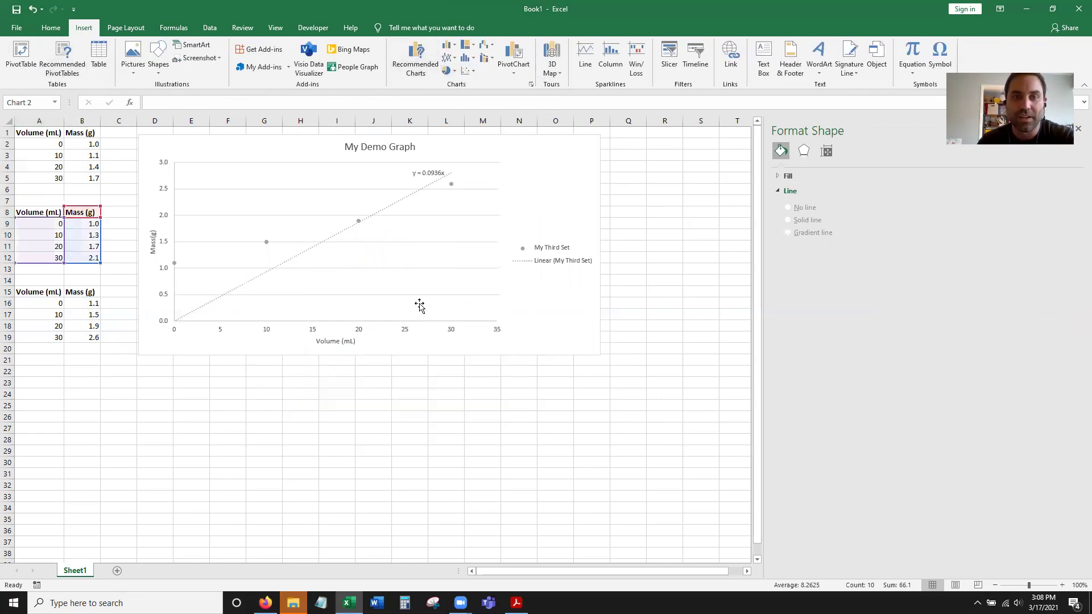
drag(330, 275, 199, 378)
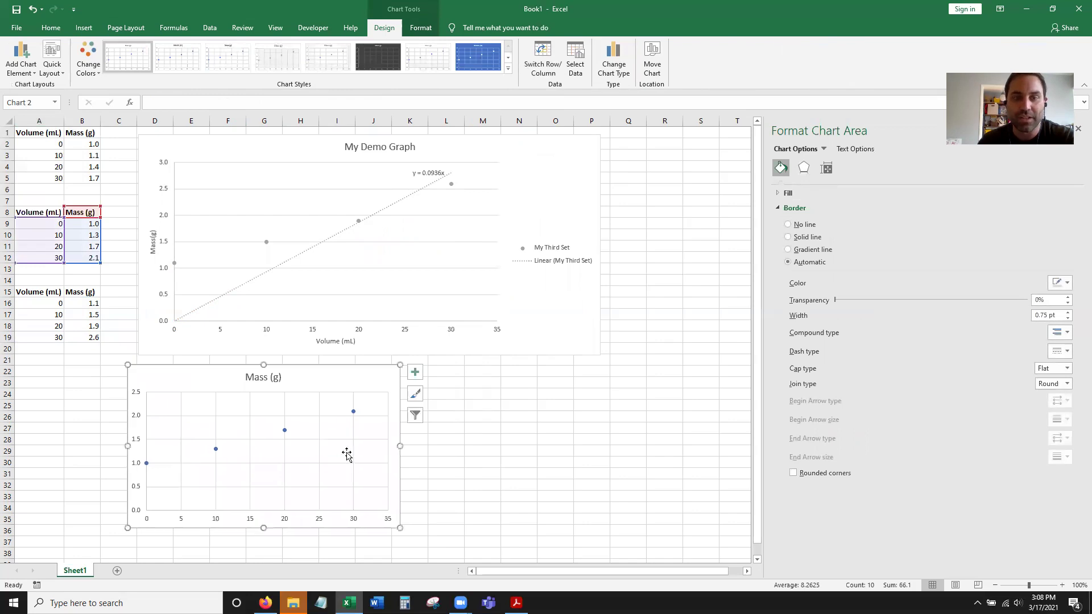
drag(399, 445, 594, 443)
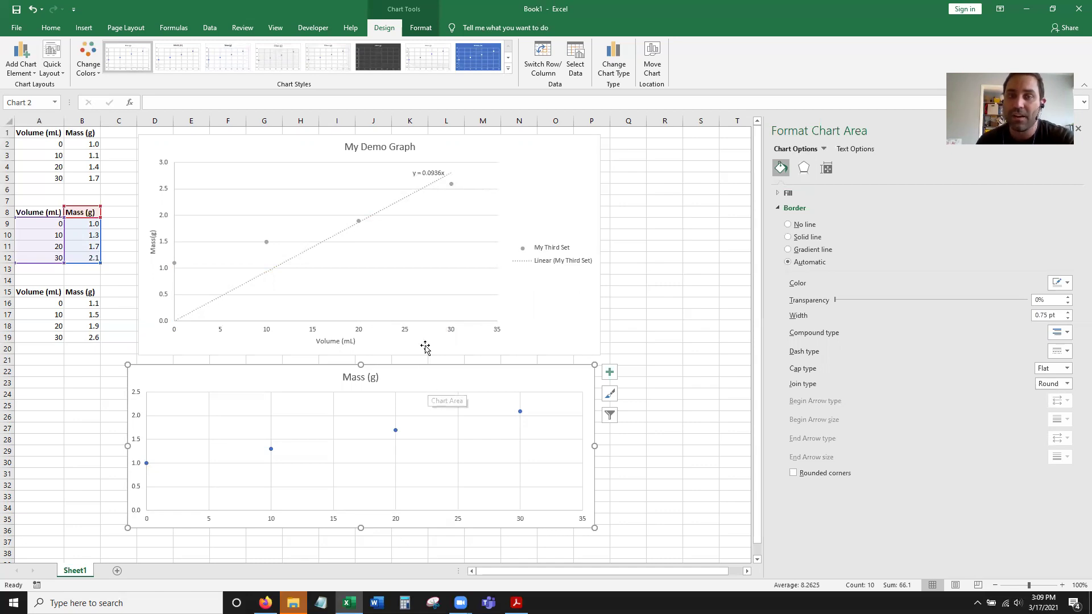
Shrink the My Demo Graph chart so that its far edge ends at about column L
click(395, 223)
drag(597, 354, 472, 345)
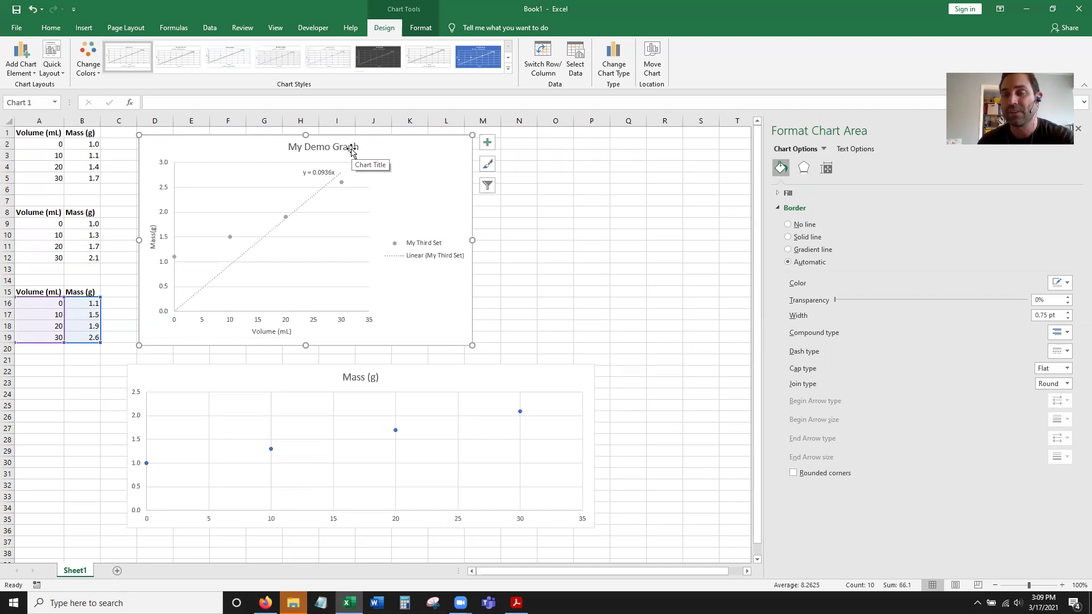
Delete the Mass (g) scatter chart beneath the My Demo Graph chart
click(313, 376)
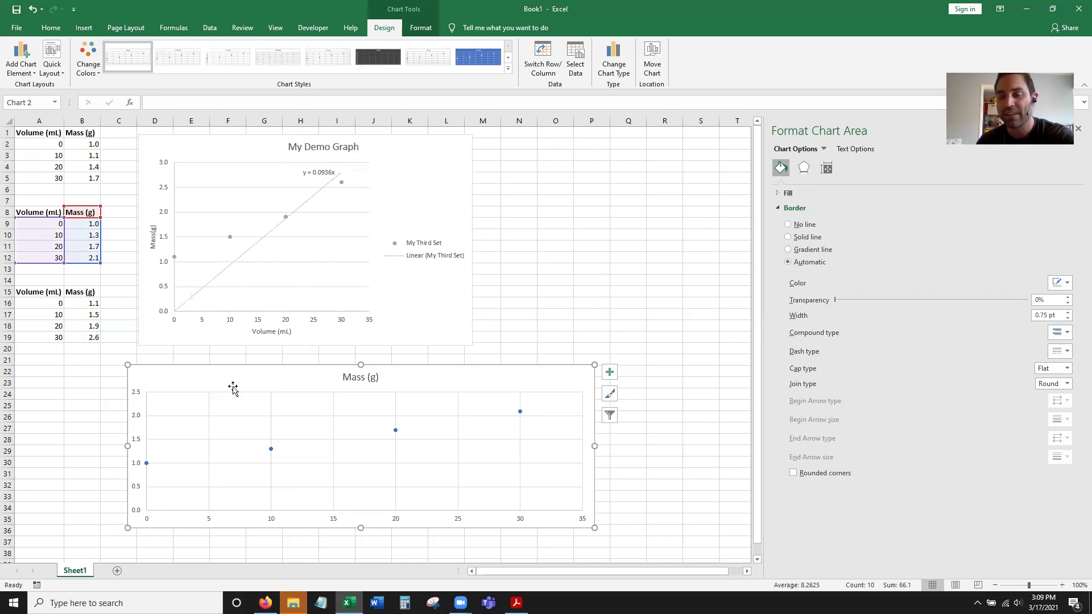
key(Delete)
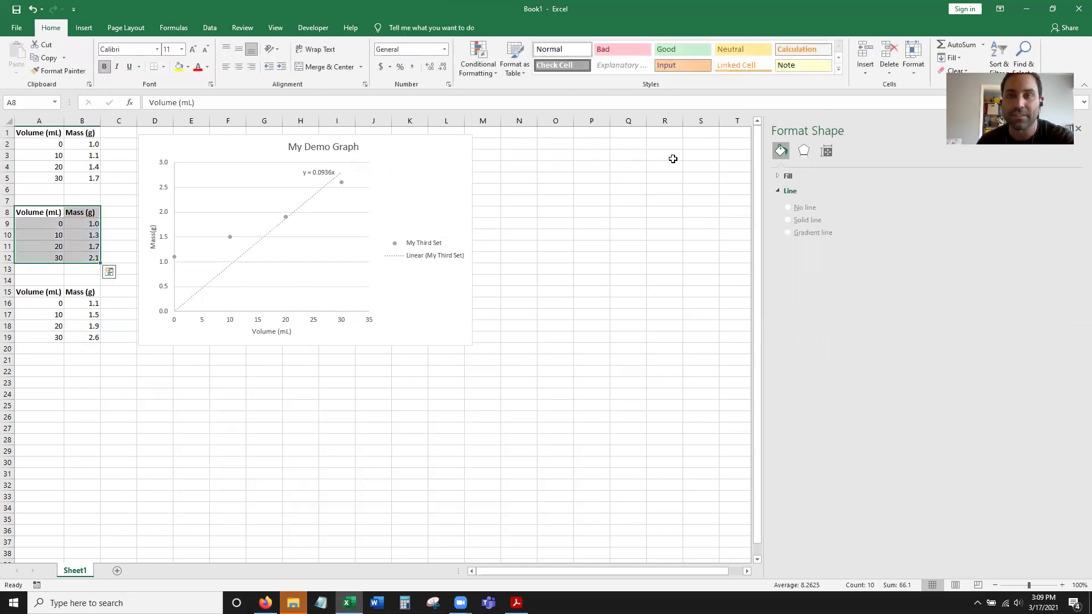